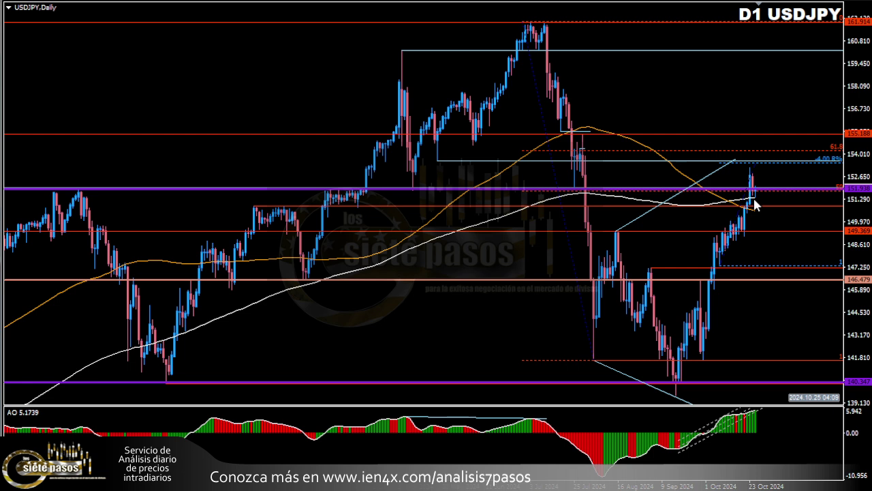
pyautogui.moveTo(755, 204)
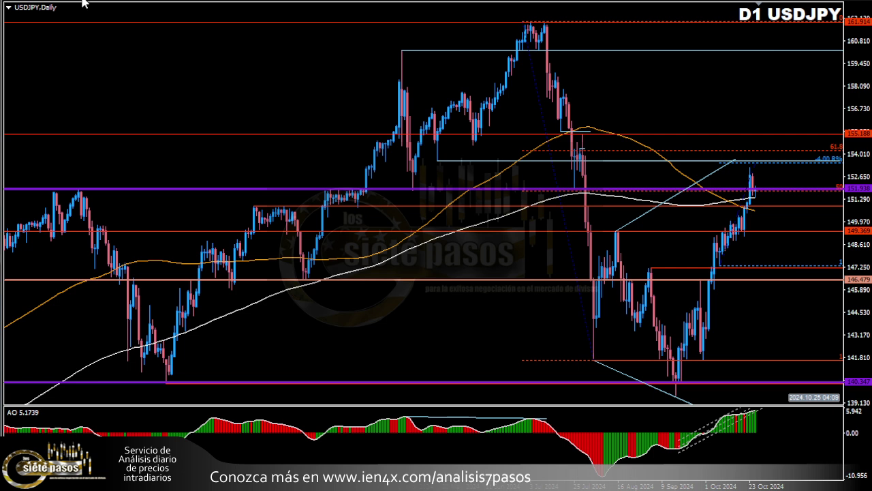
pyautogui.press('+')
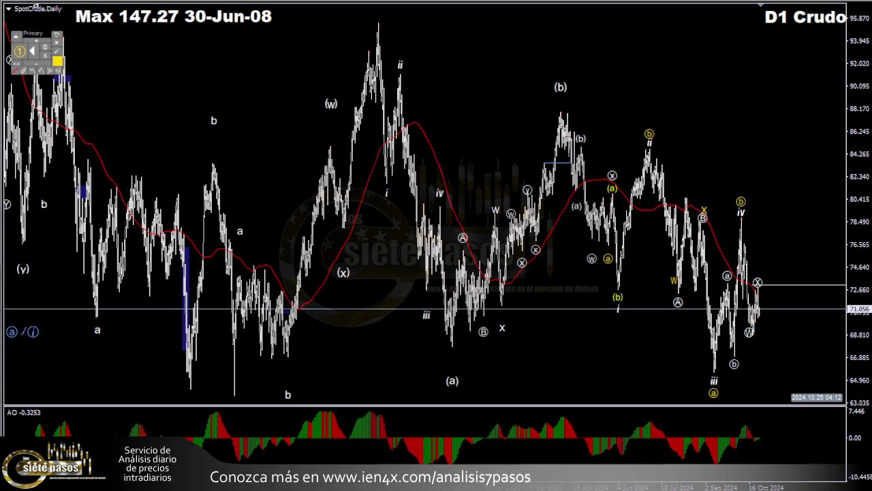
# Compress the price scale of the D1 crude chart and examine the guide channel of the circled iv wave with the crosshair
pyautogui.moveTo(862, 82); pyautogui.dragTo(861, 161)
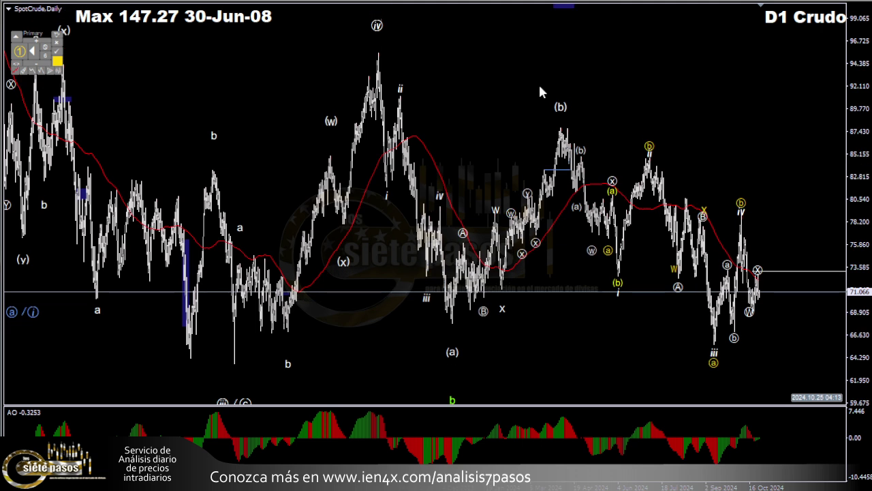
pyautogui.click(378, 27)
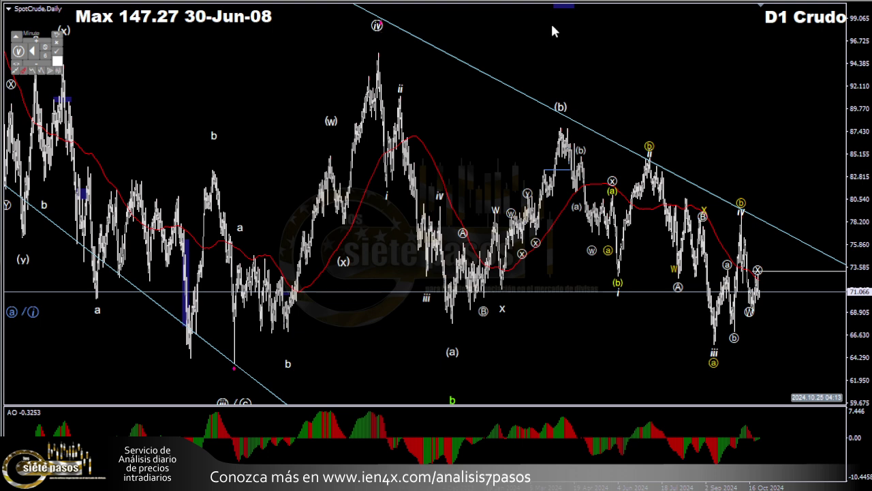
pyautogui.moveTo(869, 75); pyautogui.dragTo(866, 125)
pyautogui.middleClick(390, 334)
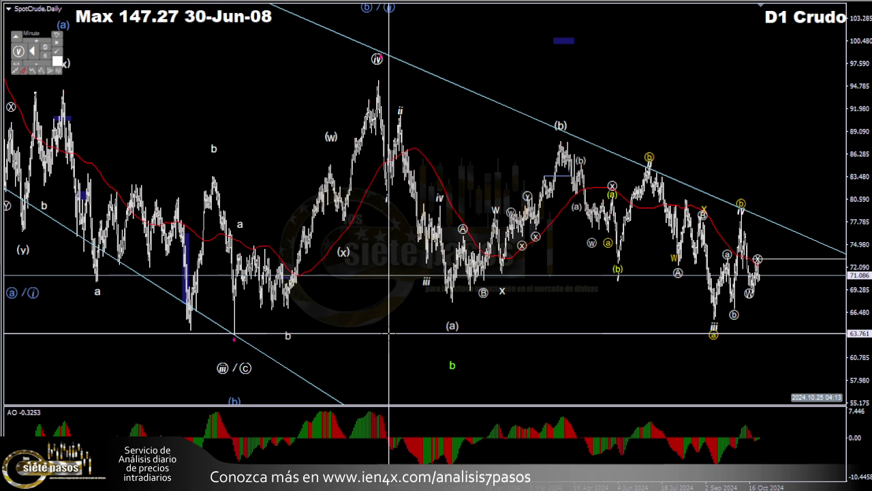
pyautogui.press('Escape')
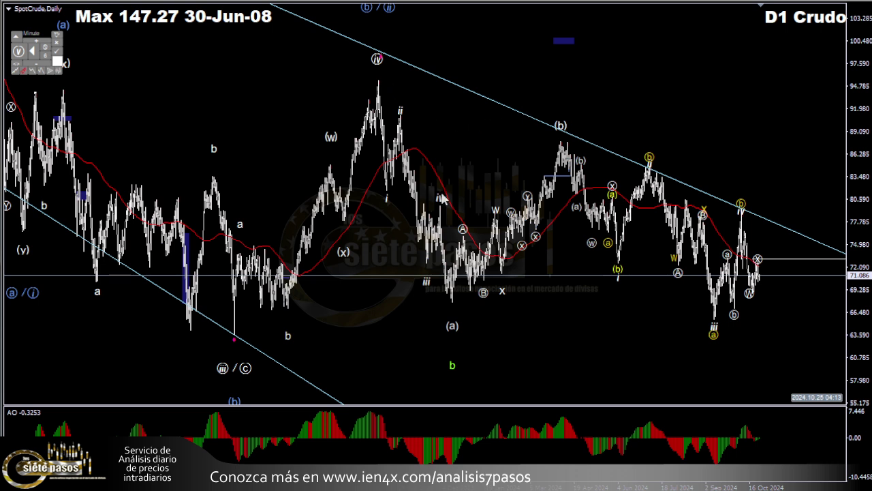
# Display the projection guides for the white (a), the upper (b) and the i wave labels on the D1 crude chart
pyautogui.click(455, 329)
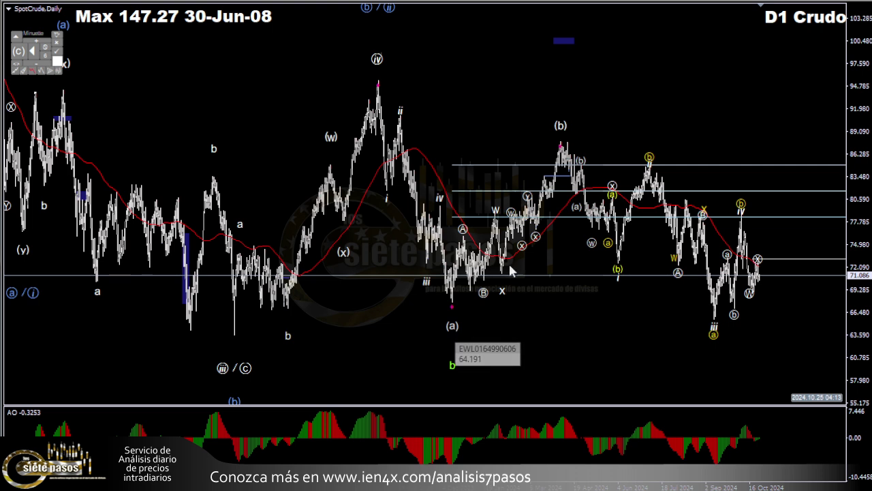
pyautogui.click(559, 132)
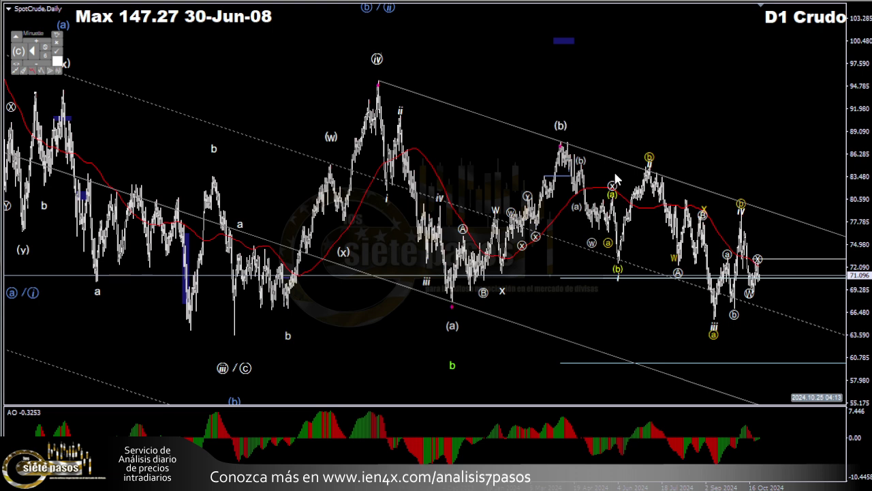
pyautogui.click(617, 279)
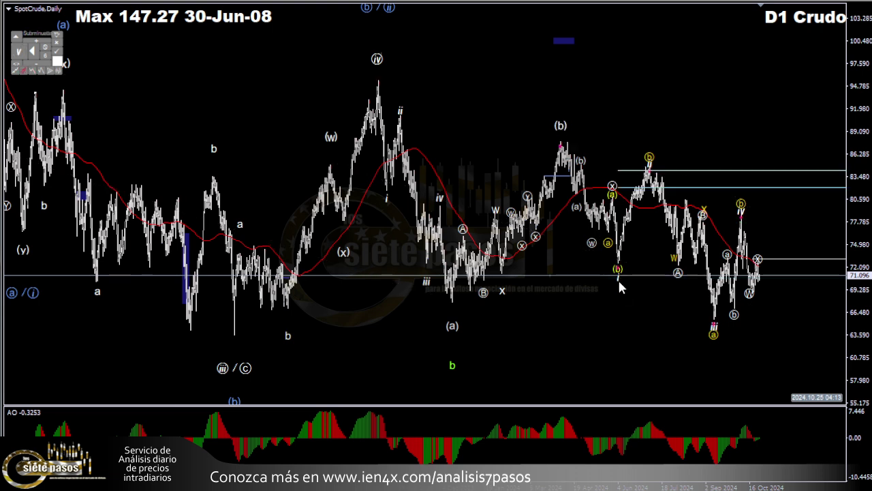
# Display the guides for the circled B, iii and iv waves, and check the lower channel line with the crosshair
pyautogui.press('Up')
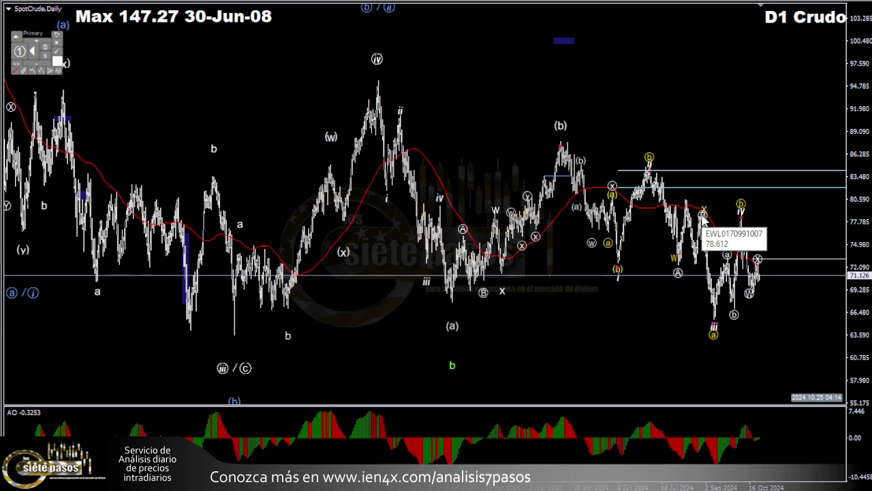
pyautogui.press('c')
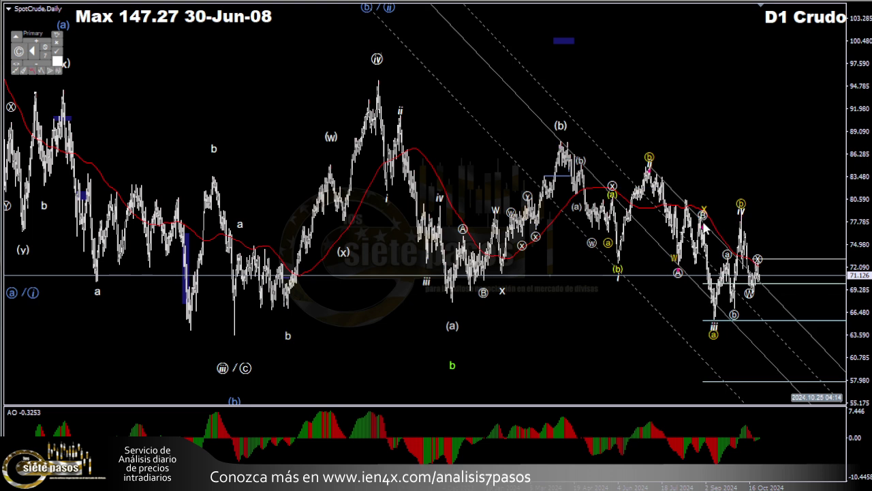
pyautogui.click(714, 328)
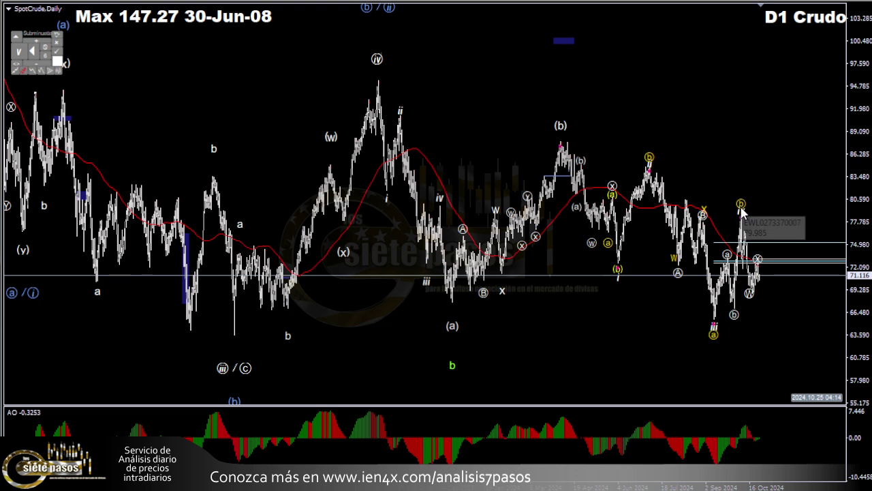
pyautogui.click(741, 208)
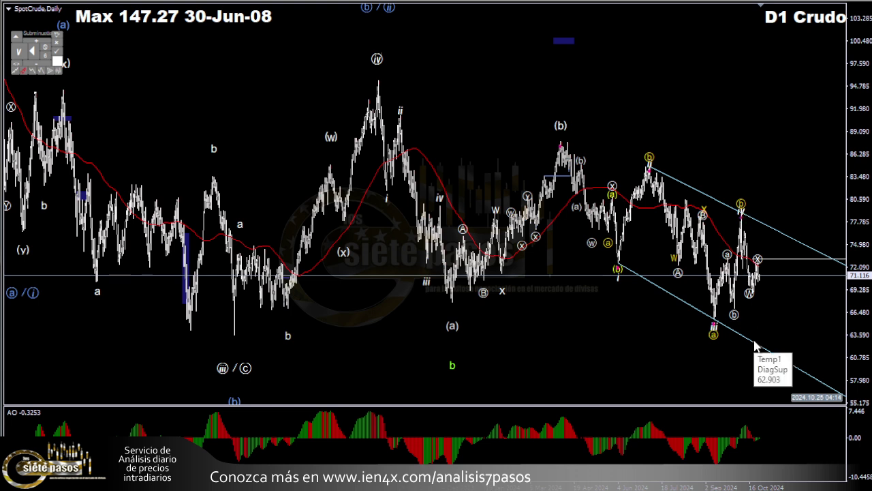
pyautogui.middleClick(728, 321)
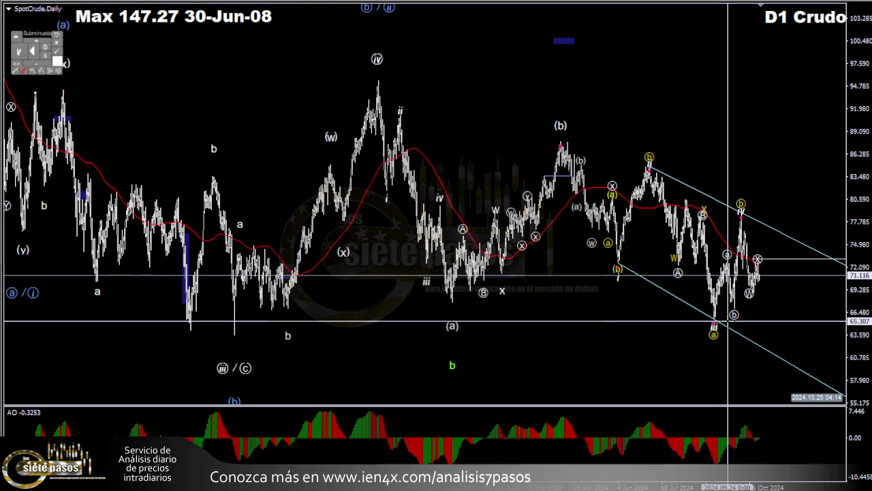
# Display the projection of the (b) wave and move the blue target rectangle down onto its 100% level, ahead of the current price
pyautogui.click(564, 125)
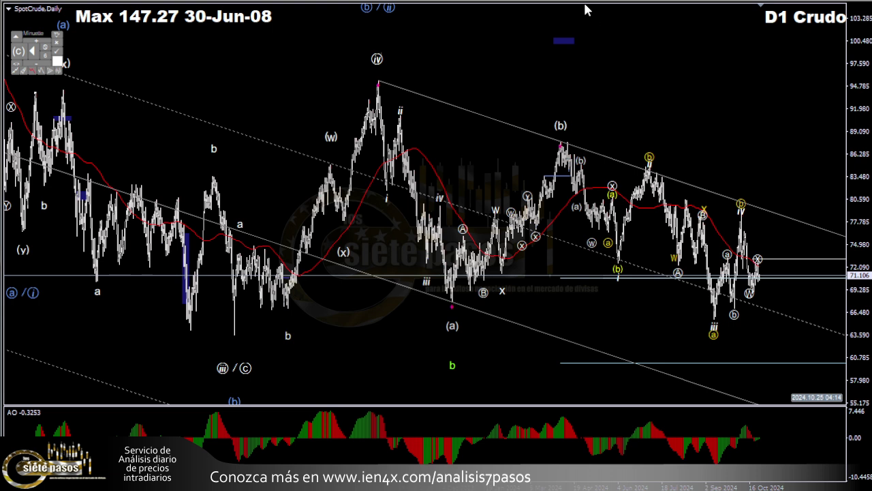
pyautogui.doubleClick(573, 41)
pyautogui.moveTo(572, 41); pyautogui.dragTo(727, 179)
pyautogui.moveTo(750, 256); pyautogui.dragTo(815, 341)
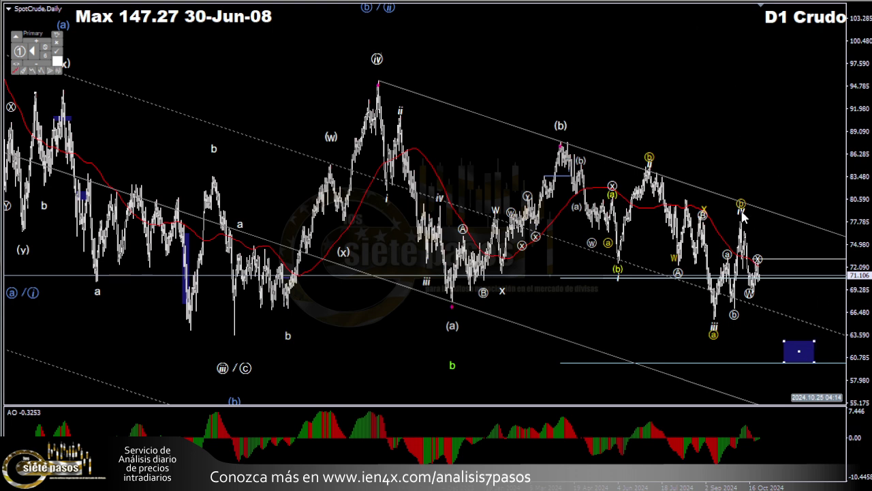
# Resize the blue target rectangle to span from the (b) wave's 100% level down to the circled X wave's lowest projection line
pyautogui.click(761, 261)
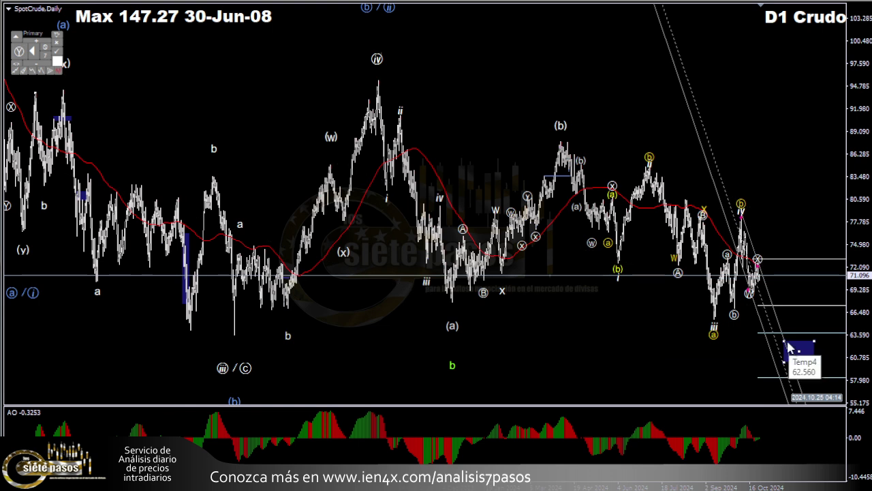
pyautogui.moveTo(783, 339)
pyautogui.mouseDown()
pyautogui.moveTo(759, 334)
pyautogui.moveTo(772, 336)
pyautogui.mouseUp()
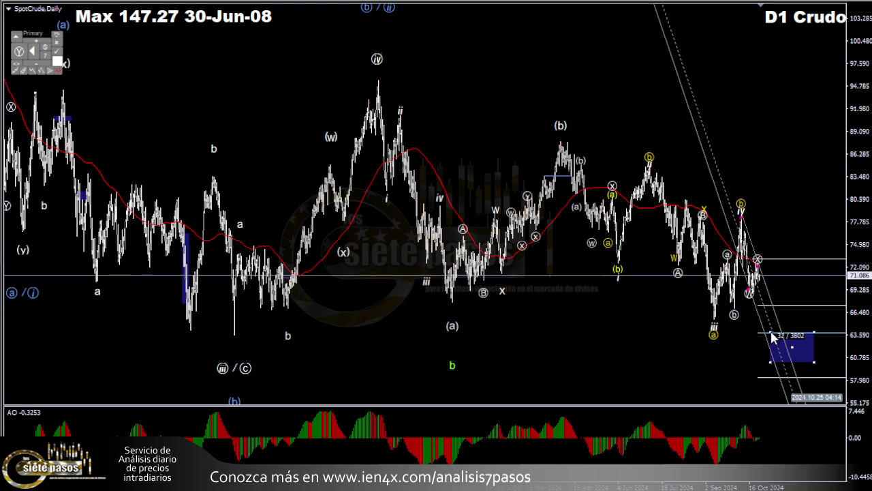
pyautogui.moveTo(772, 336); pyautogui.dragTo(773, 336)
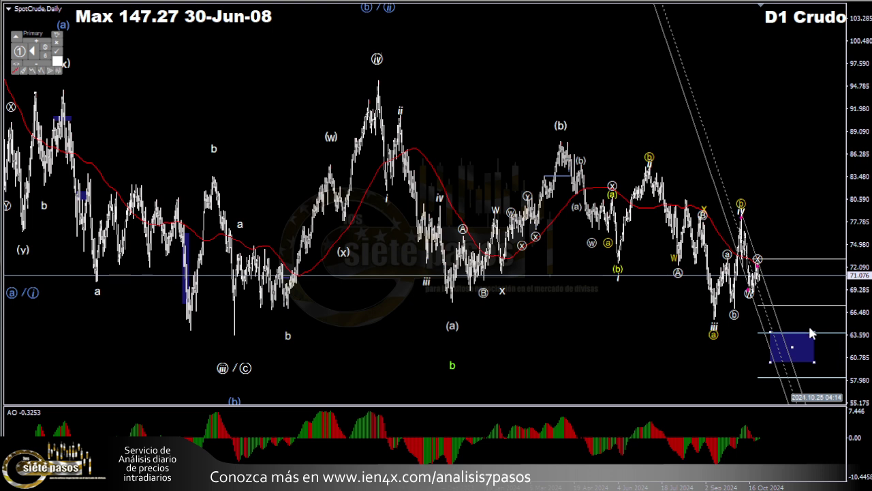
pyautogui.moveTo(815, 334); pyautogui.dragTo(823, 377)
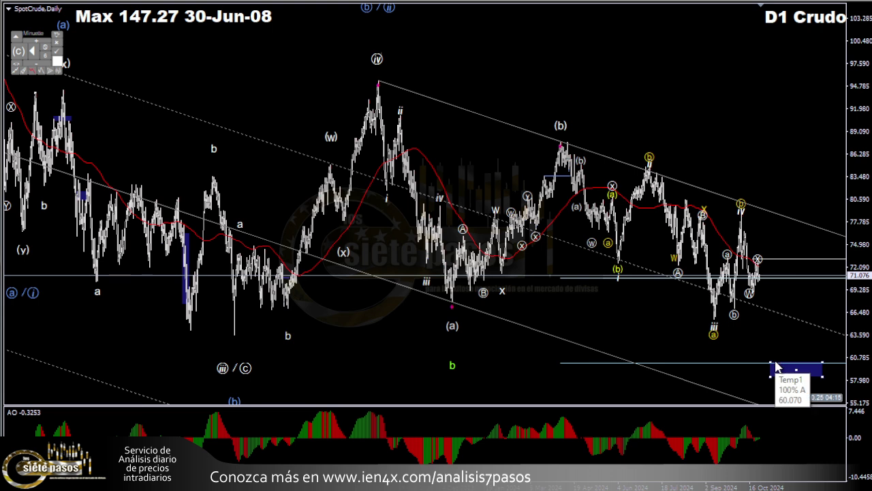
pyautogui.click(741, 214)
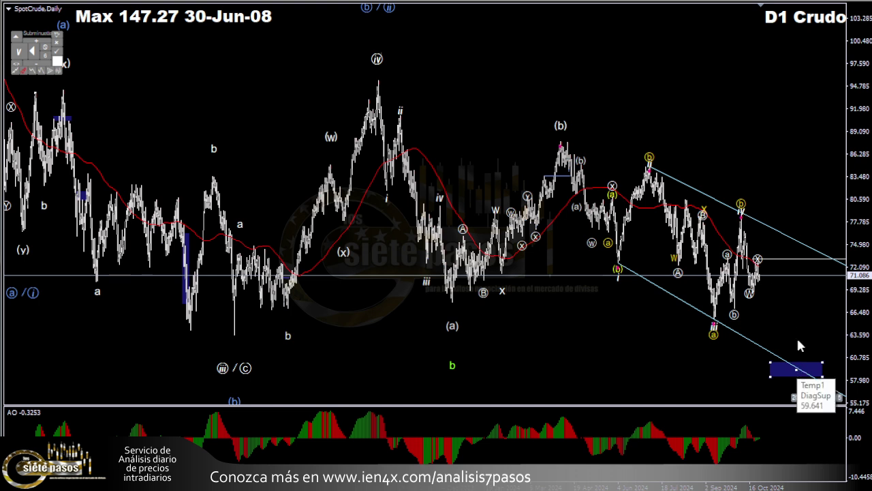
pyautogui.click(757, 261)
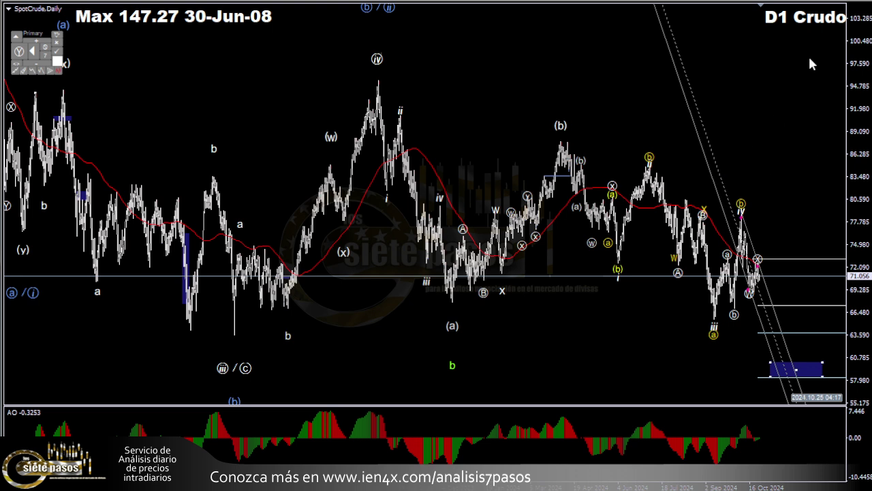
# Switch to the H4 crude chart, enlarge its price scale, and display the guides for the circled A and circled b waves
pyautogui.hotkey('ctrl', 'Tab')
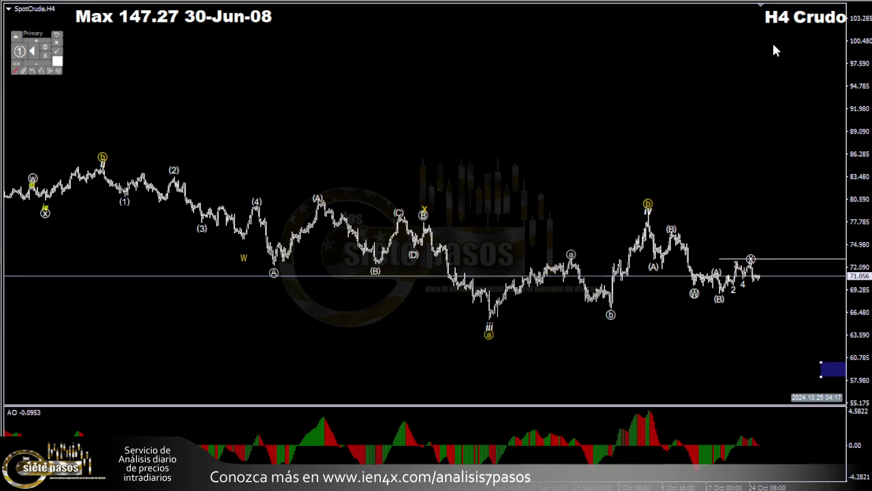
pyautogui.moveTo(860, 107); pyautogui.dragTo(860, 113)
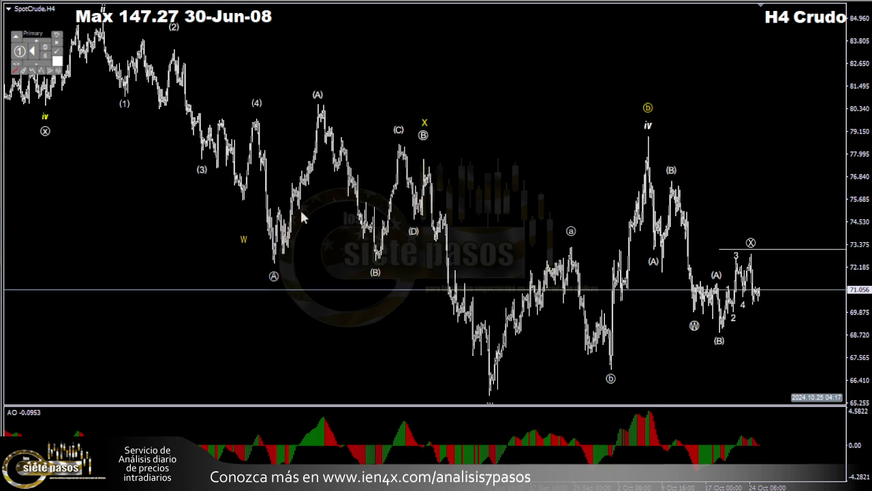
pyautogui.click(273, 278)
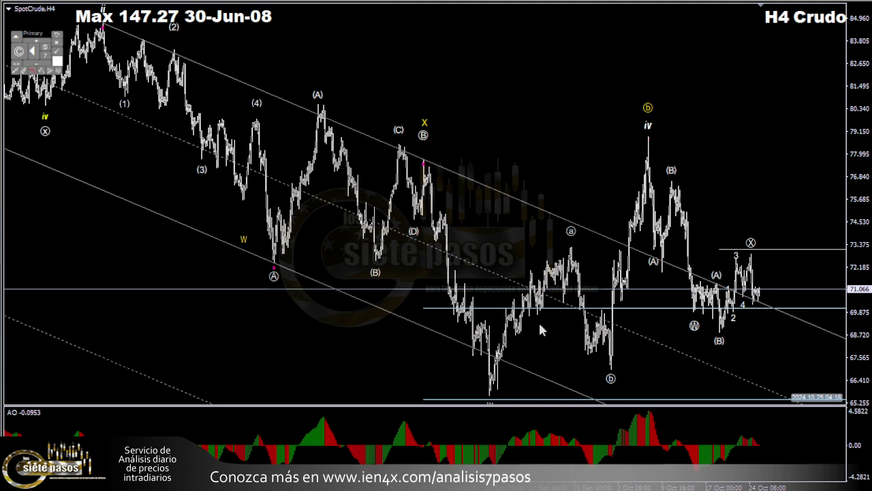
pyautogui.click(612, 381)
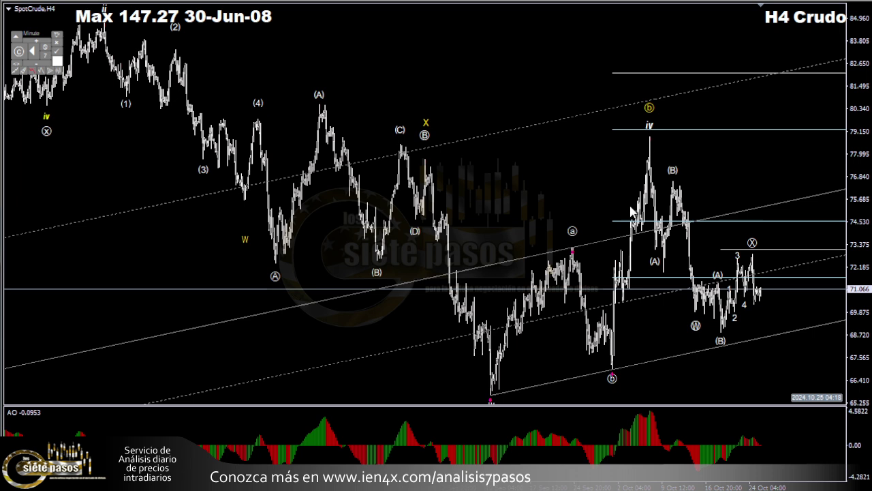
# Display the guides for the iv, circled W and last (B) wave labels on the H4 crude chart
pyautogui.click(650, 129)
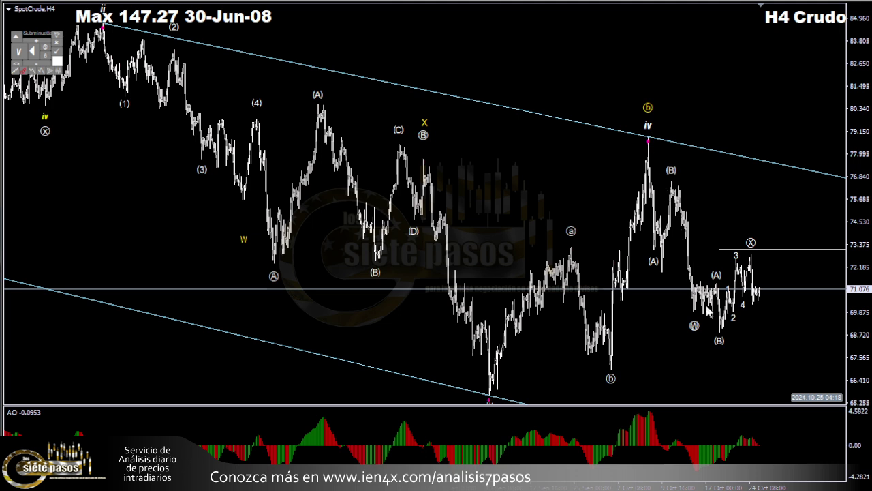
pyautogui.click(700, 322)
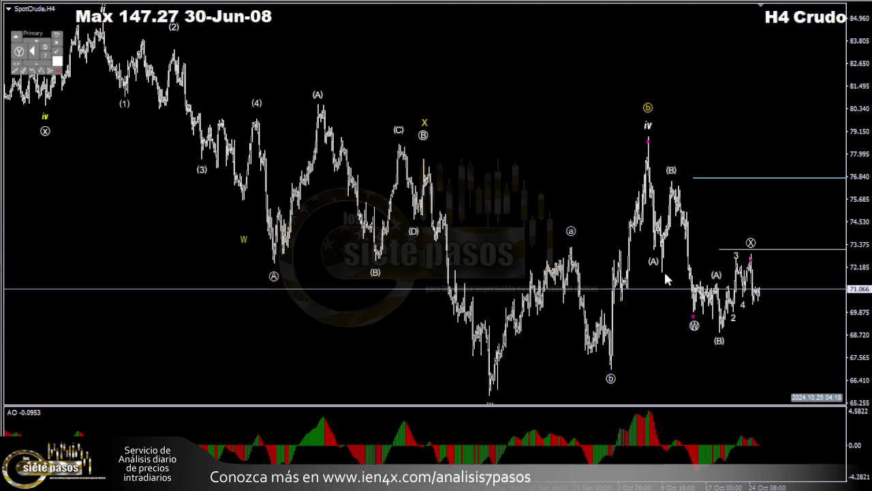
pyautogui.click(721, 342)
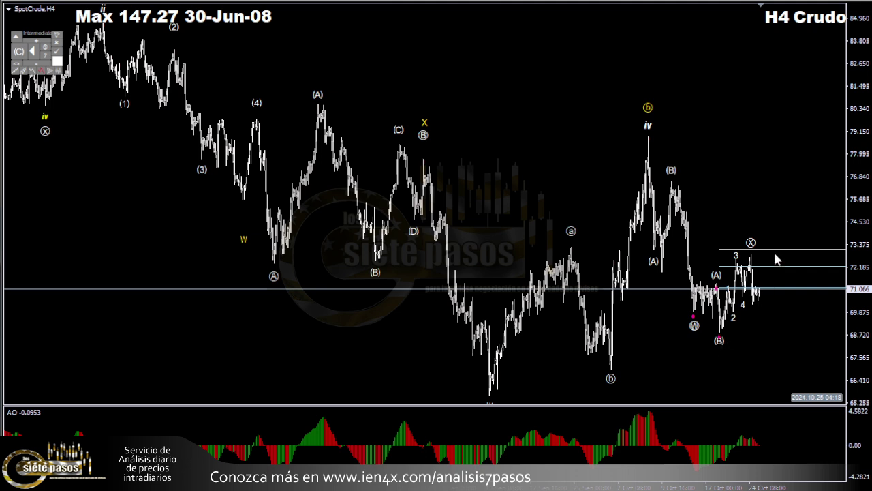
# Delete the horizontal Descarte Overlap trend line beside the circled X label
pyautogui.moveTo(776, 250)
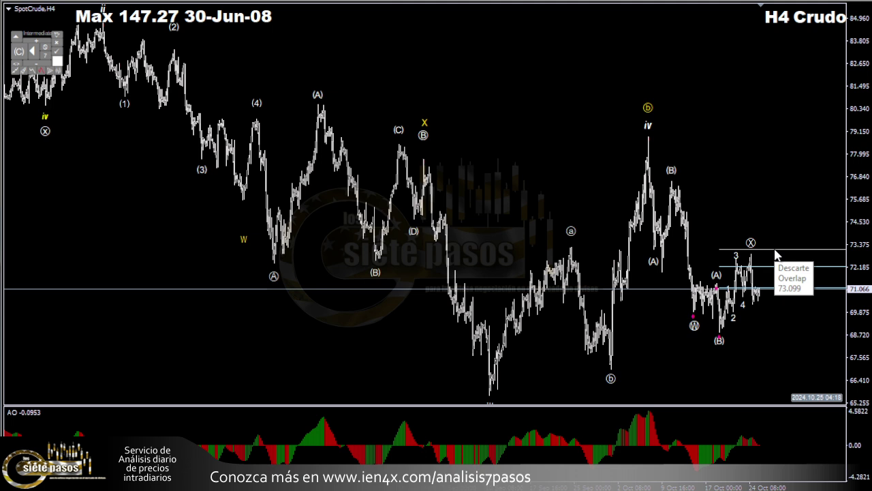
pyautogui.doubleClick(775, 250)
pyautogui.rightClick(775, 250)
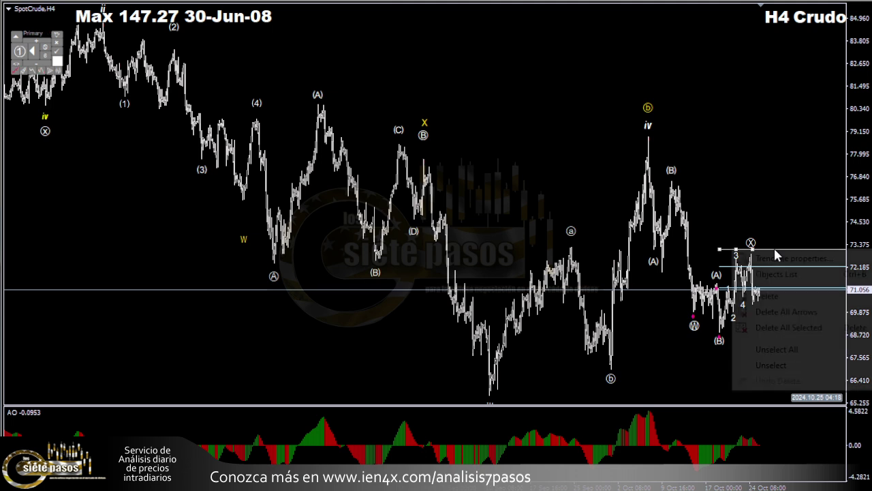
pyautogui.click(776, 297)
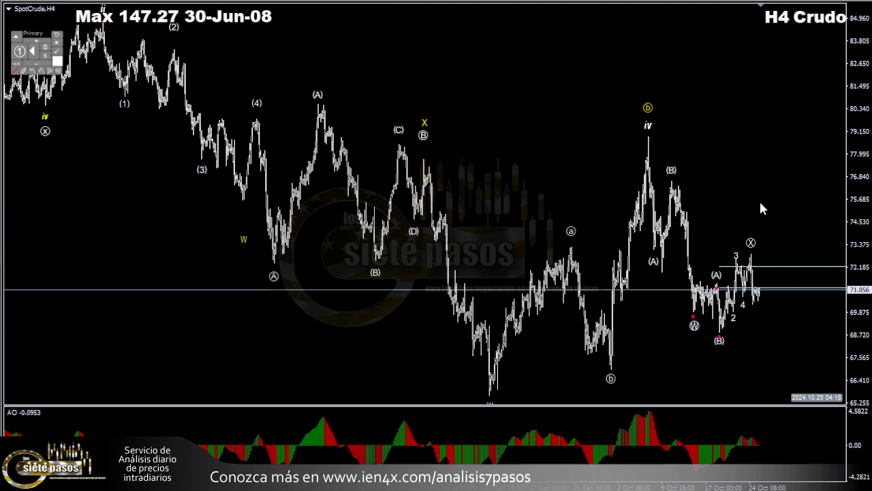
# Display the guides for the iv label and recolour the (A) and (B) wave labels after it yellow
pyautogui.click(647, 127)
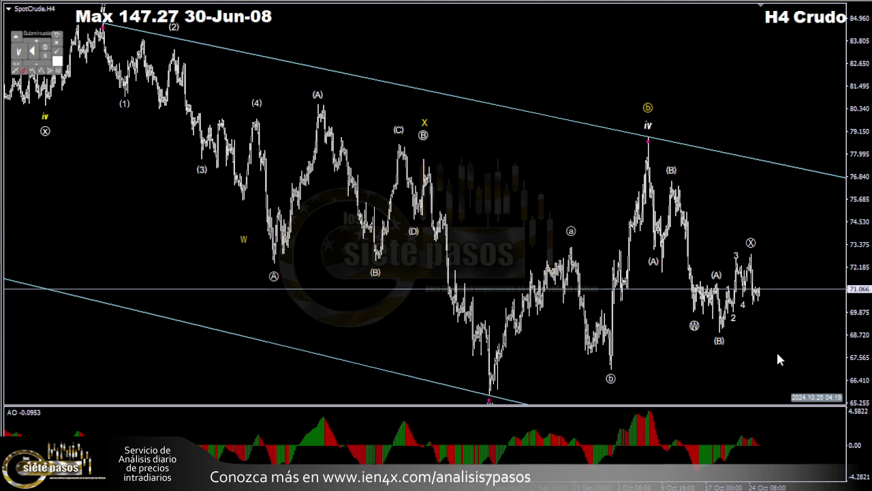
pyautogui.click(657, 262)
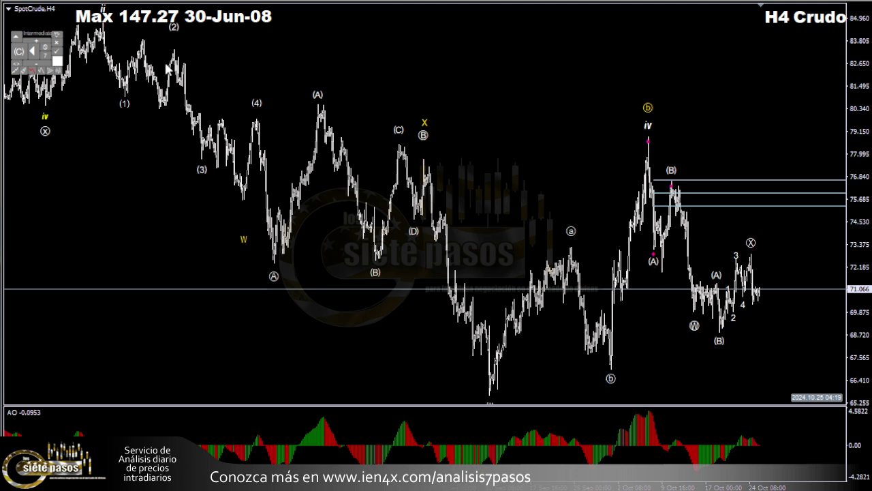
pyautogui.click(58, 65)
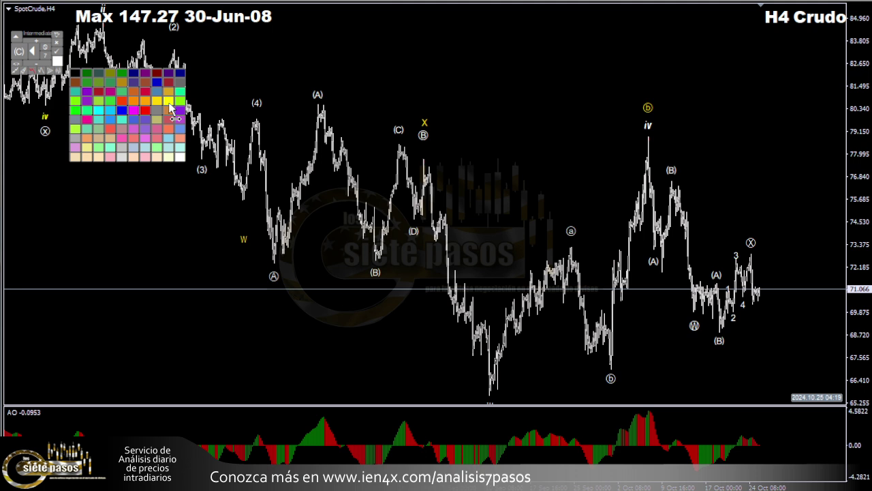
pyautogui.click(169, 103)
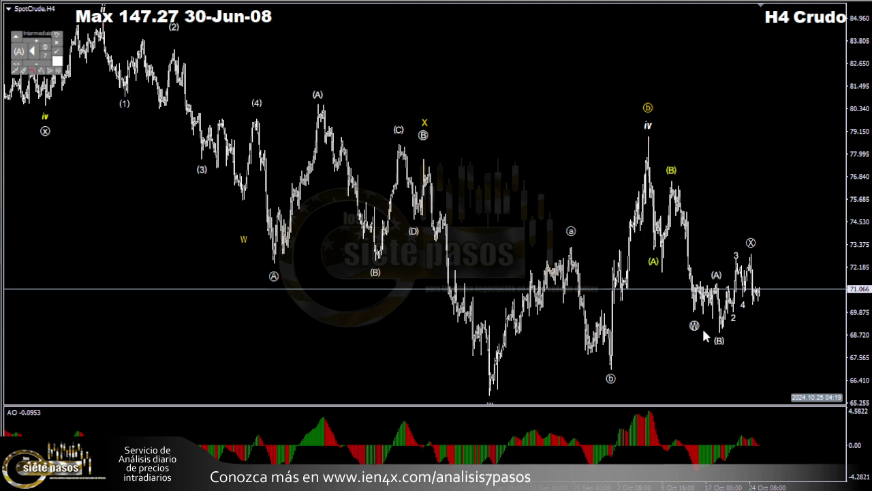
# Recolour the circled W and circled X wave labels at the end of the H4 crude chart yellow
pyautogui.click(701, 326)
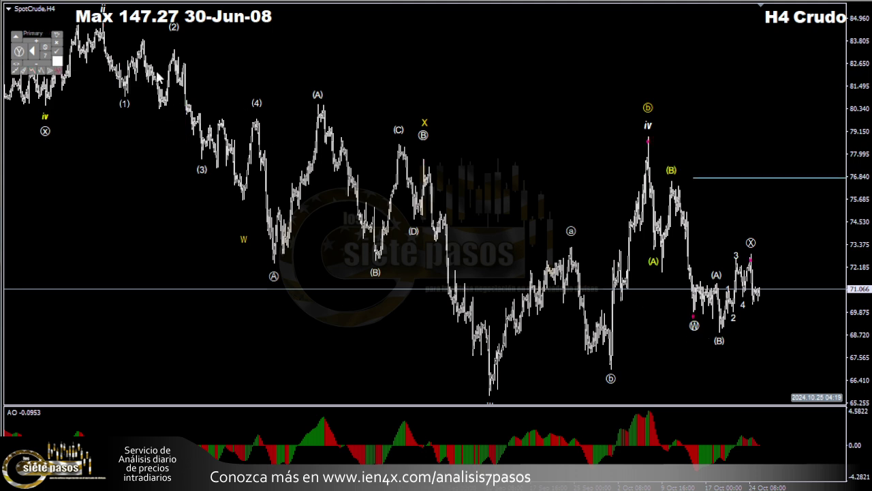
pyautogui.click(59, 65)
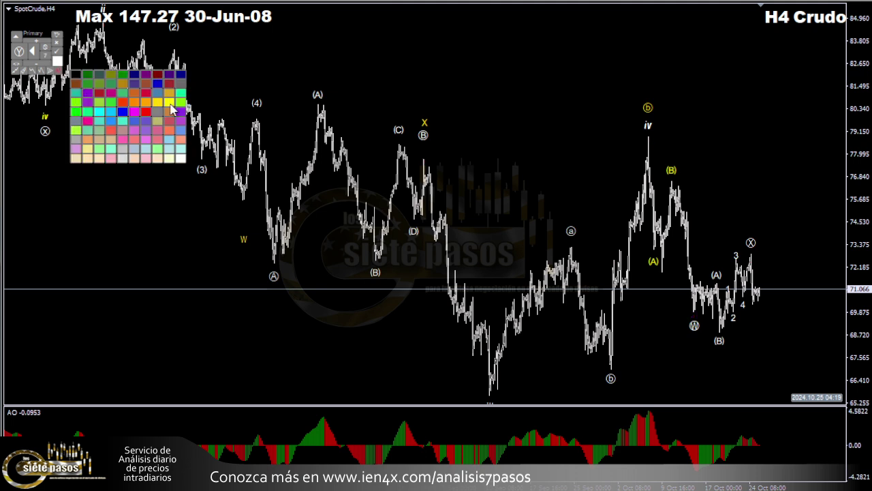
pyautogui.click(170, 105)
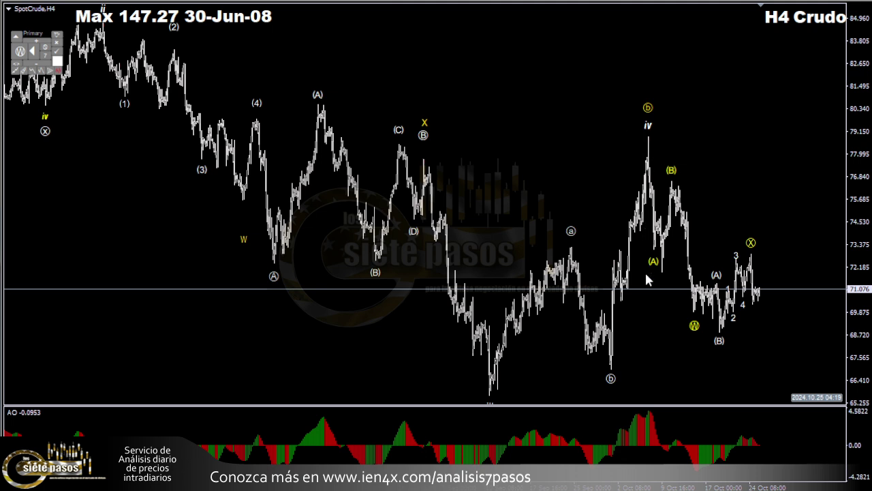
# Add a circled 1 wave label below the yellow (A) label and colour it pale turquoise
pyautogui.click(692, 330)
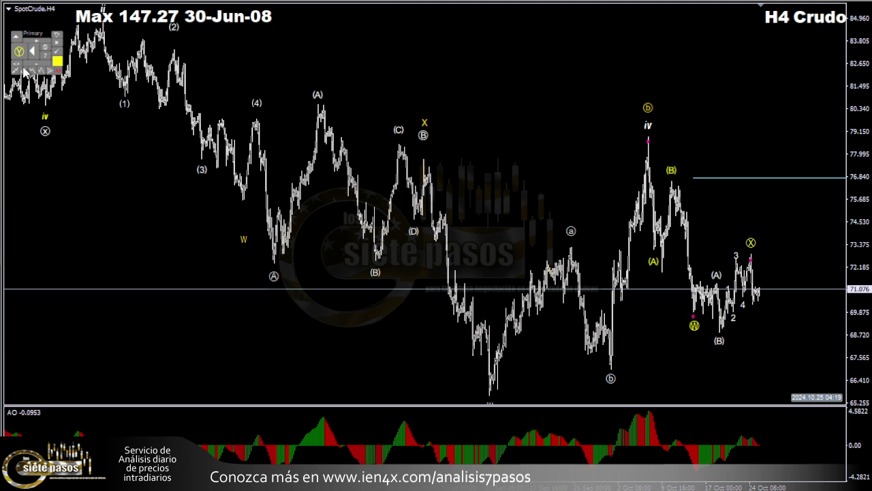
pyautogui.click(18, 68)
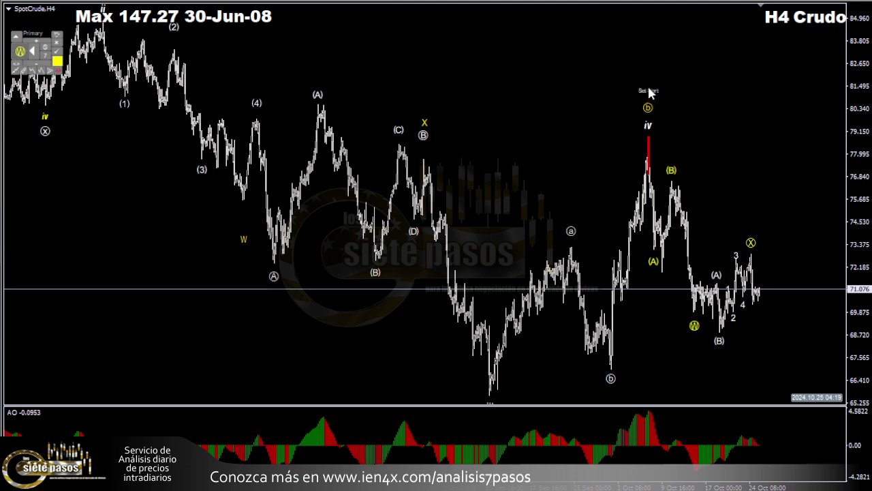
pyautogui.moveTo(649, 90); pyautogui.dragTo(654, 278)
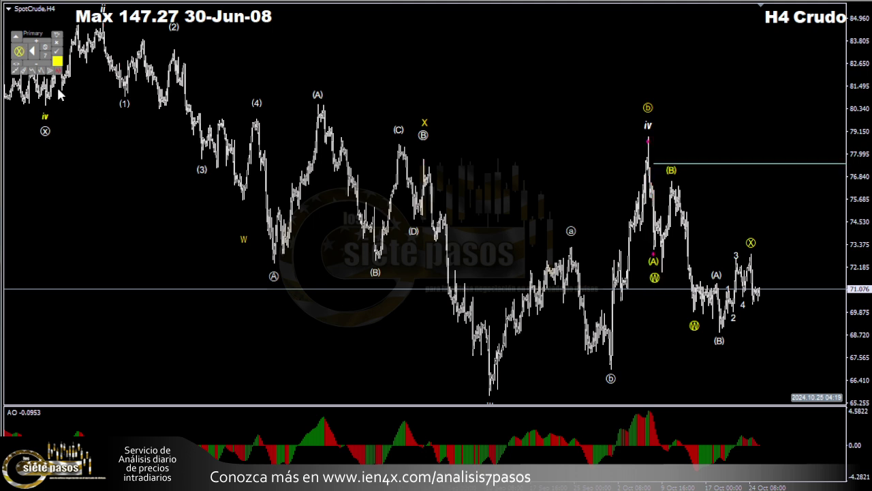
pyautogui.click(16, 72)
pyautogui.click(59, 61)
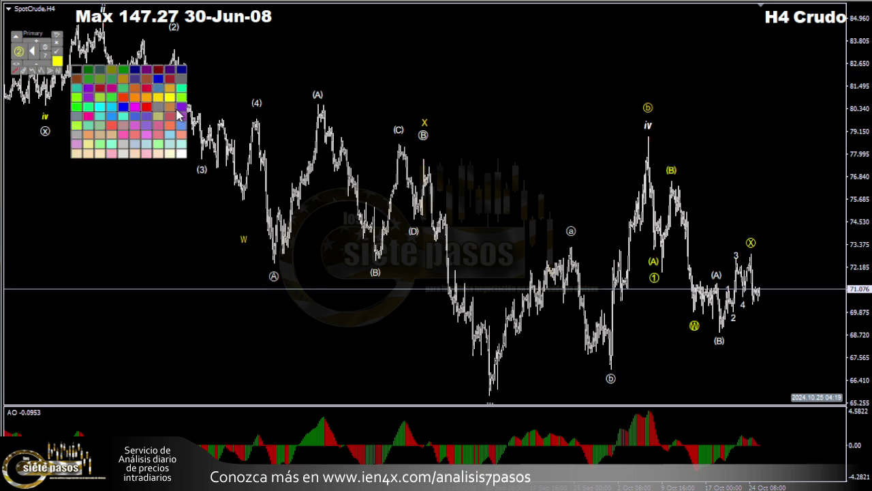
pyautogui.click(183, 153)
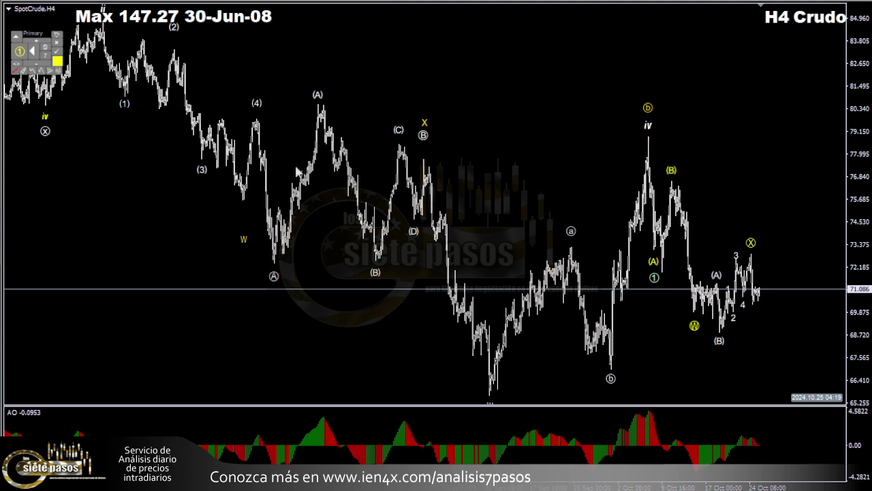
# Add a pale turquoise circled 2 wave label above the yellow (B) label
pyautogui.click(654, 279)
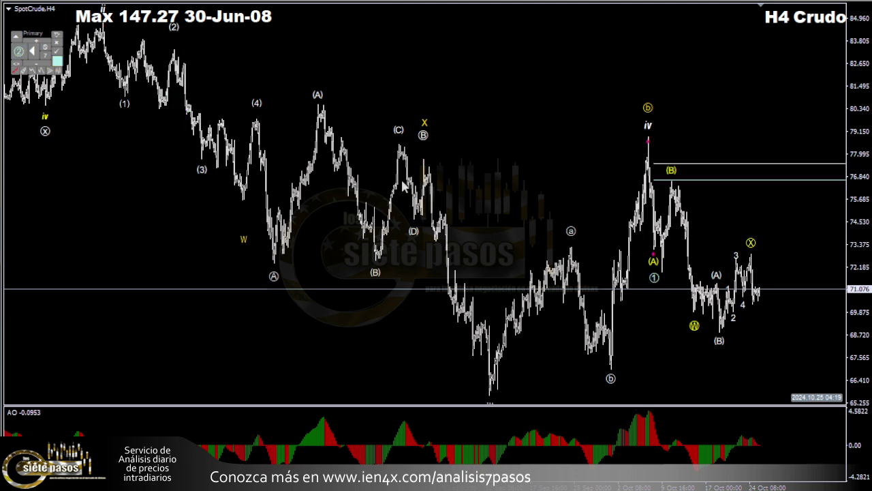
pyautogui.click(671, 160)
pyautogui.moveTo(671, 160); pyautogui.dragTo(671, 158)
pyautogui.click(671, 158)
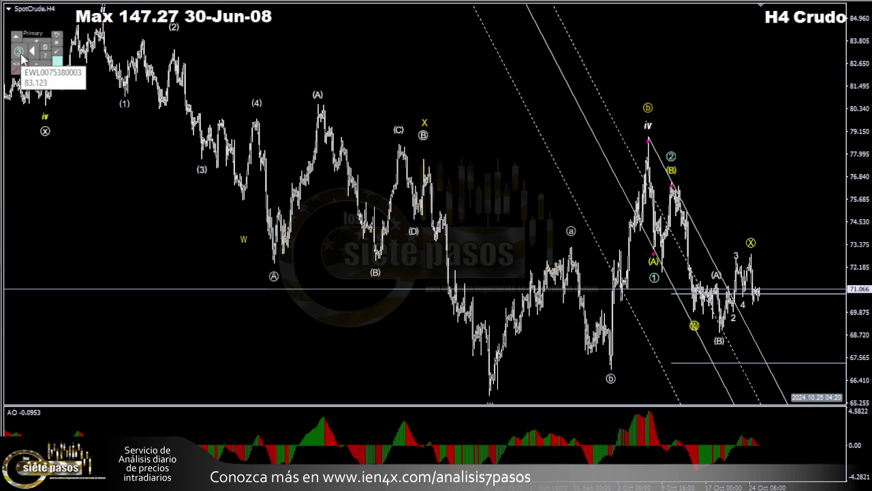
# Lower the pale turquoise circled 1 and 2 labels to Intermediate degree, (1) and (2), and display the guides for (2)
pyautogui.click(654, 278)
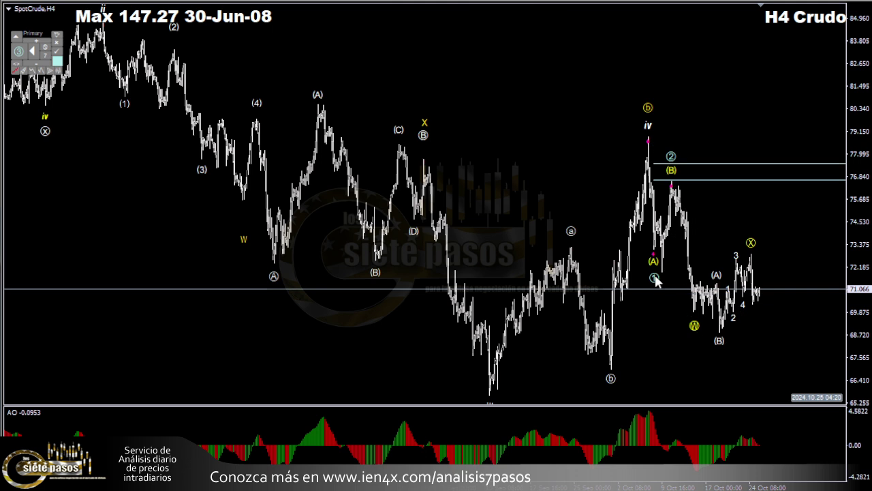
pyautogui.click(37, 68)
pyautogui.click(652, 277)
pyautogui.click(672, 160)
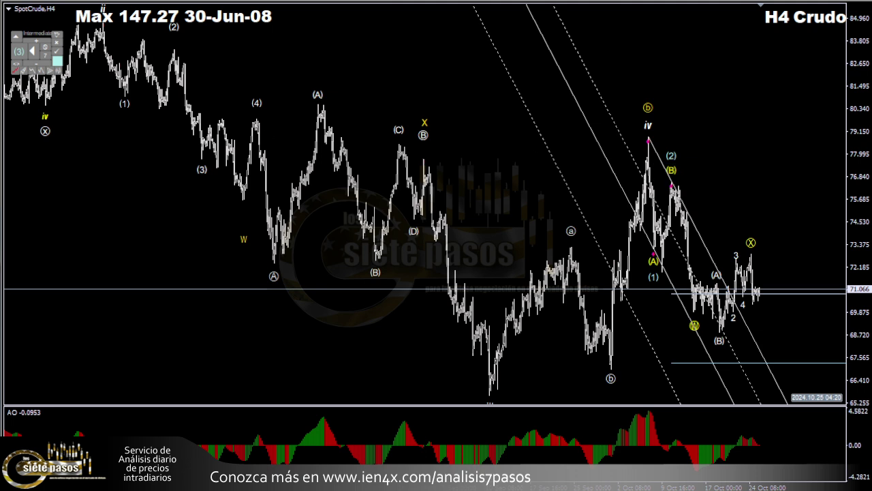
# Add a (3) wave label below the yellow circled W and a (4) label above the yellow circled X
pyautogui.click(24, 62)
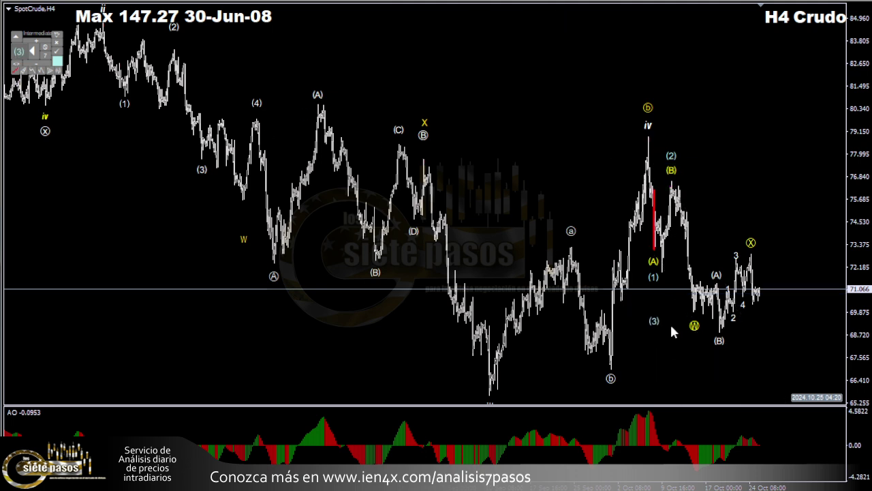
pyautogui.click(695, 339)
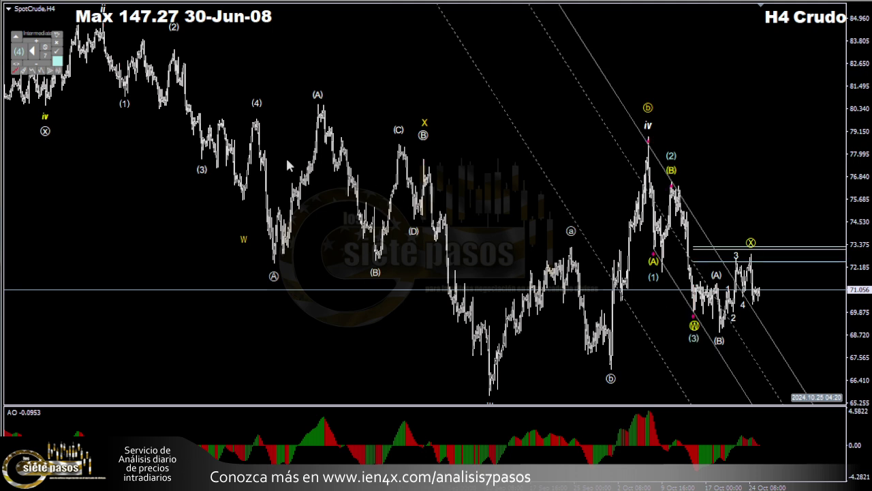
pyautogui.click(24, 54)
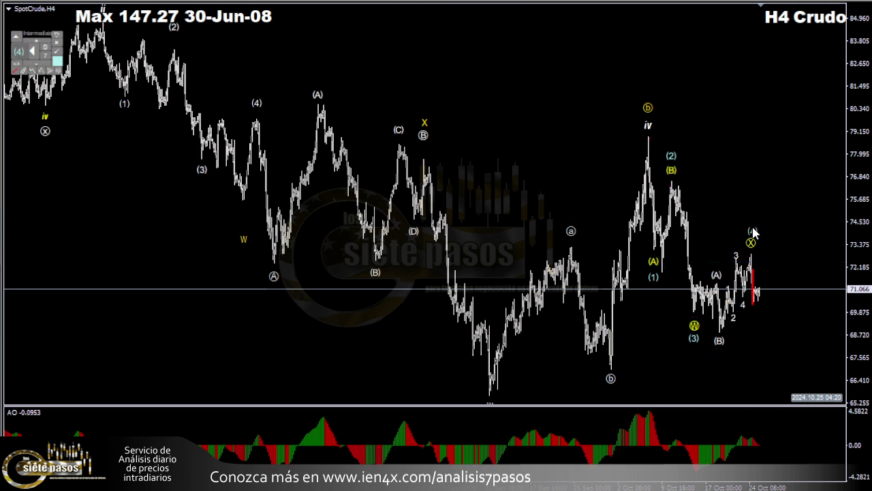
pyautogui.click(749, 235)
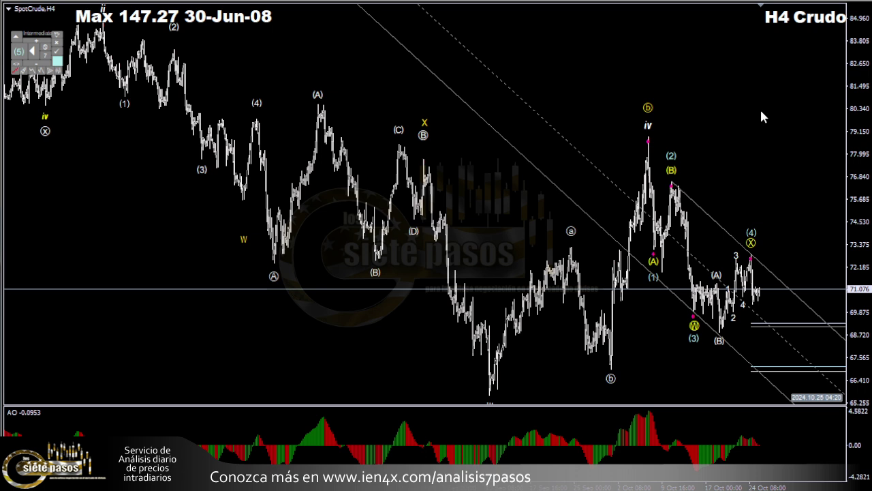
# Switch to the M30 crude chart, compress its price scale, and display the guides for the white (A) and (B) labels
pyautogui.click(724, 2)
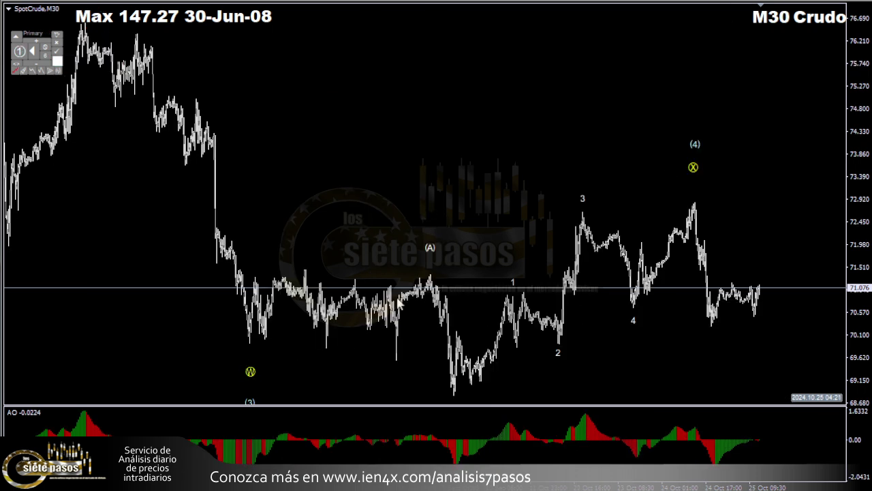
pyautogui.click(430, 250)
pyautogui.moveTo(865, 183); pyautogui.dragTo(864, 215)
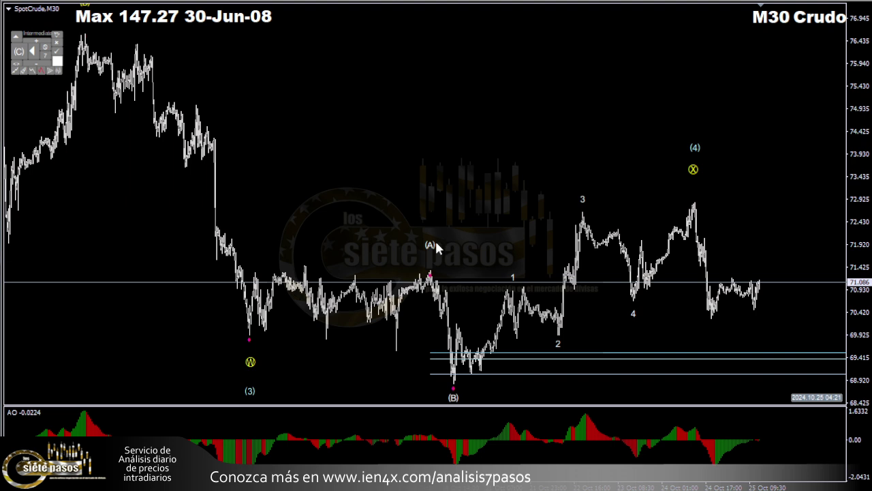
pyautogui.moveTo(461, 399); pyautogui.dragTo(549, 297)
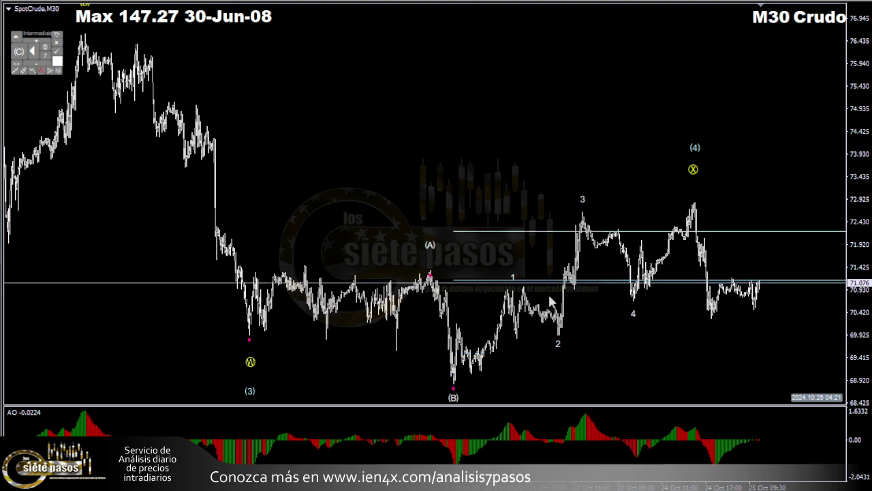
# Add a Minor-degree 5 wave label at the high beneath the circled X on the M30 crude chart
pyautogui.click(692, 155)
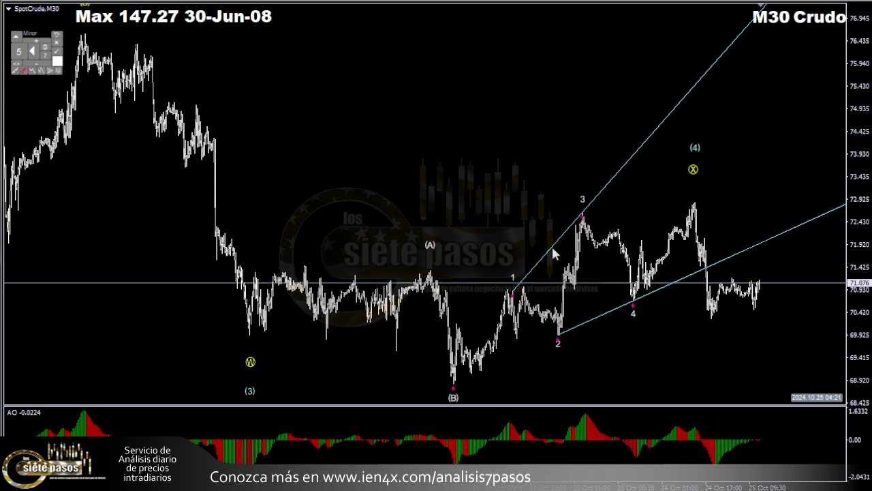
pyautogui.click(18, 48)
pyautogui.click(693, 185)
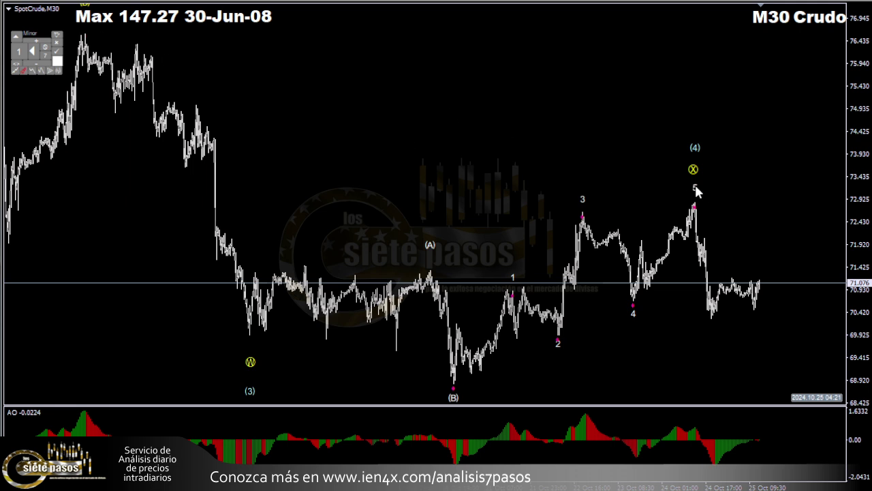
pyautogui.click(32, 52)
pyautogui.middleClick(647, 299)
pyautogui.middleClick(646, 301)
pyautogui.moveTo(712, 303)
# Return to the H4 crude chart and display the guides for the pale turquoise (4) and (3) labels
pyautogui.click(761, 1)
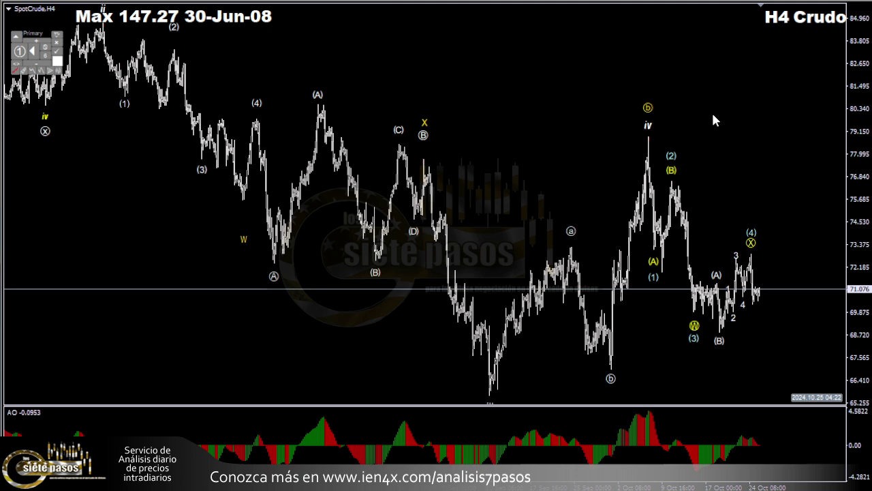
pyautogui.click(752, 233)
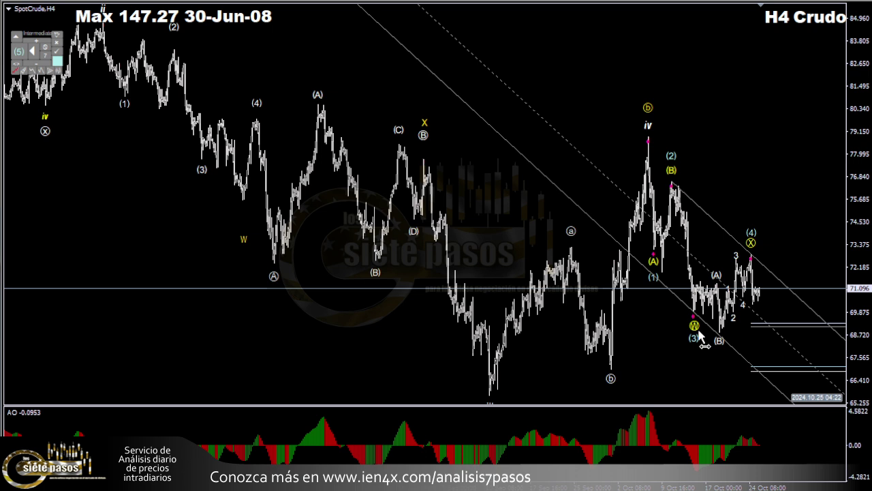
pyautogui.hotkey('ctrl', 'z')
pyautogui.moveTo(697, 328)
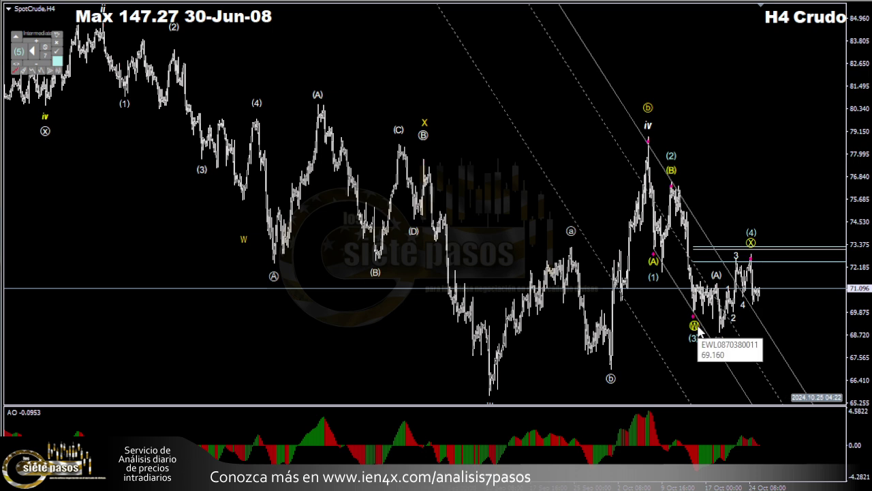
pyautogui.moveTo(750, 243)
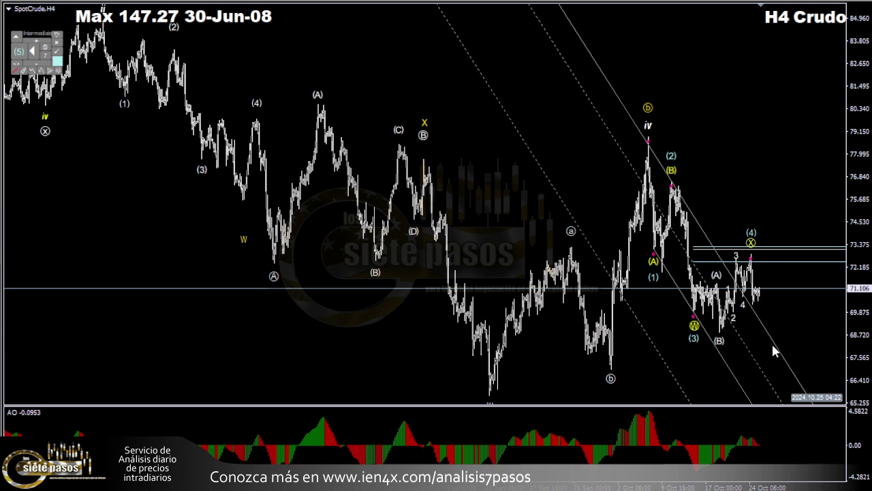
pyautogui.moveTo(802, 383)
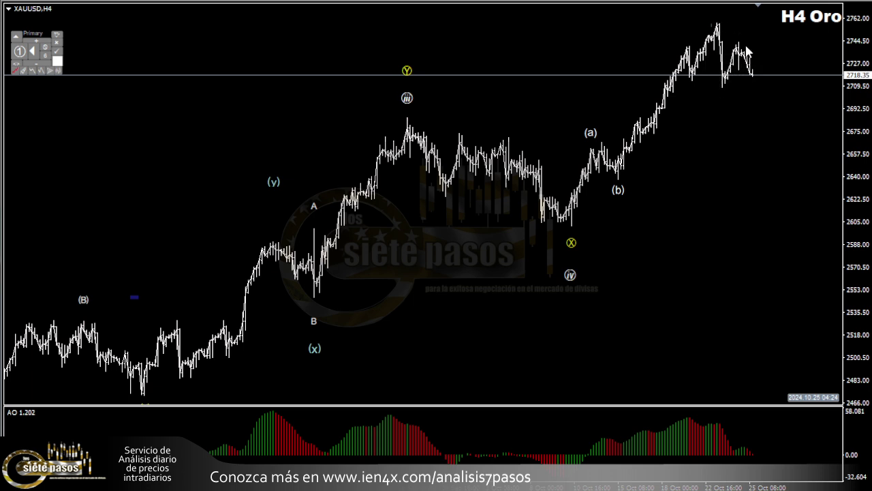
# Zoom out the H4 gold chart, compress its price scale, and display the guides for the wave 3 label
pyautogui.press('-')
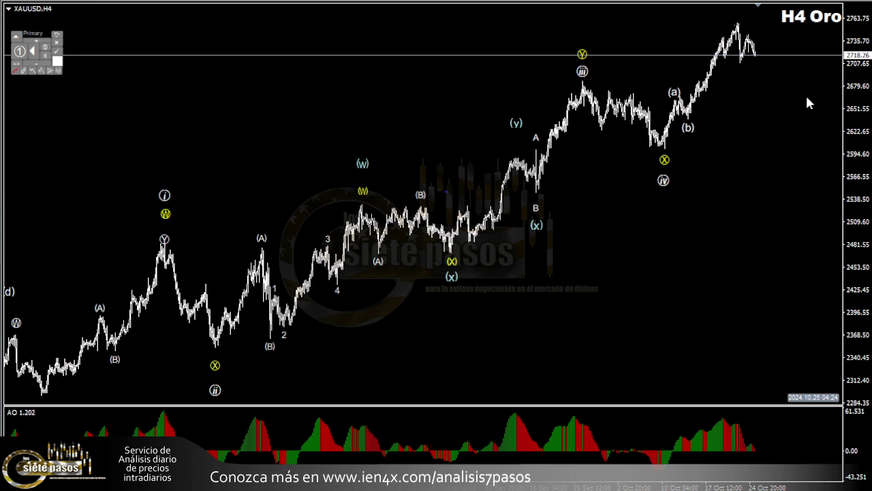
pyautogui.moveTo(850, 95); pyautogui.dragTo(853, 126)
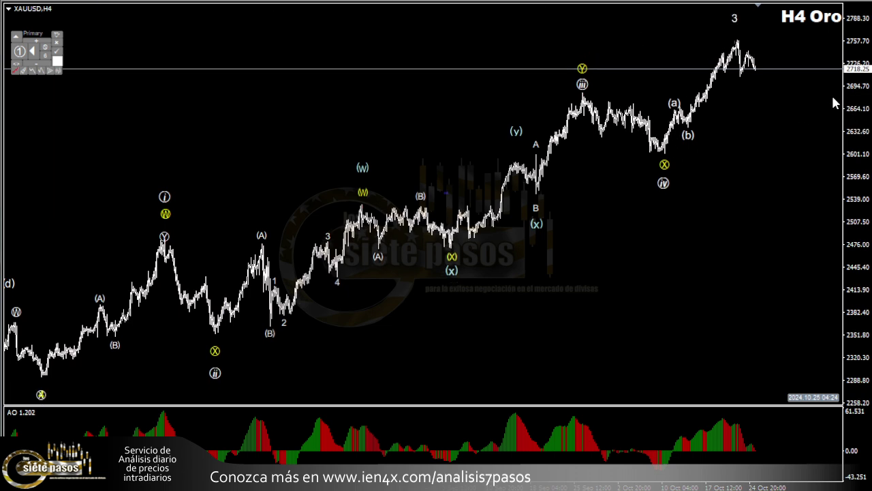
pyautogui.click(735, 19)
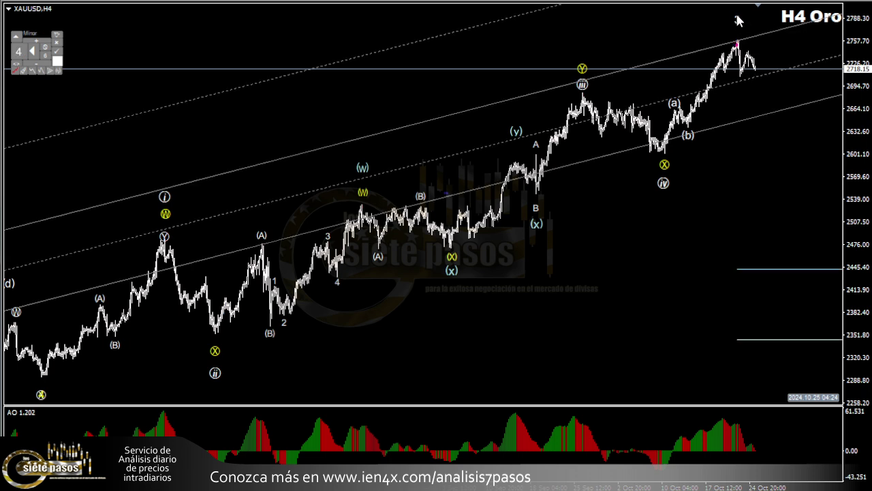
pyautogui.click(736, 20)
# Switch to the D1 gold chart and display the guides for the last wave 3 label
pyautogui.hotkey('ctrl', 'F6')
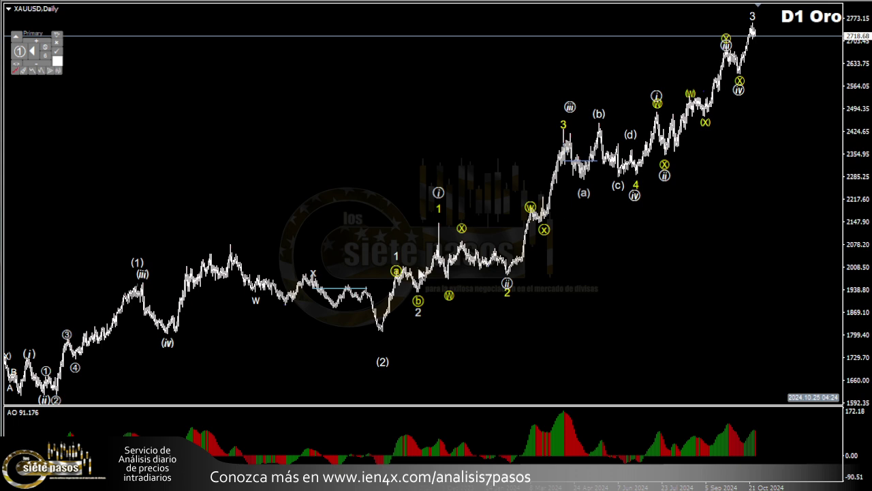
pyautogui.hotkey('ctrl', 'F6')
pyautogui.hotkey('ctrl', 'F6')
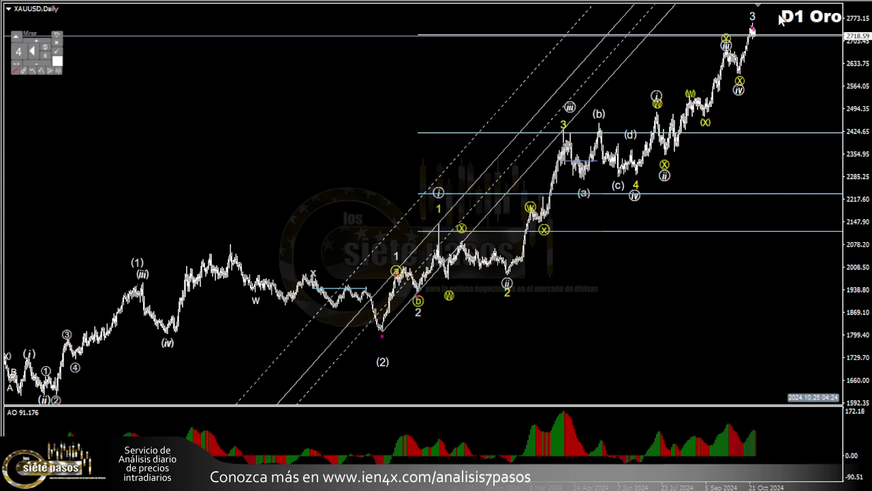
# Display the guides for wave 3 on the D1 and H4 gold charts, and for the circled a label on the H4 copper chart
pyautogui.hotkey('ctrl', 'F6')
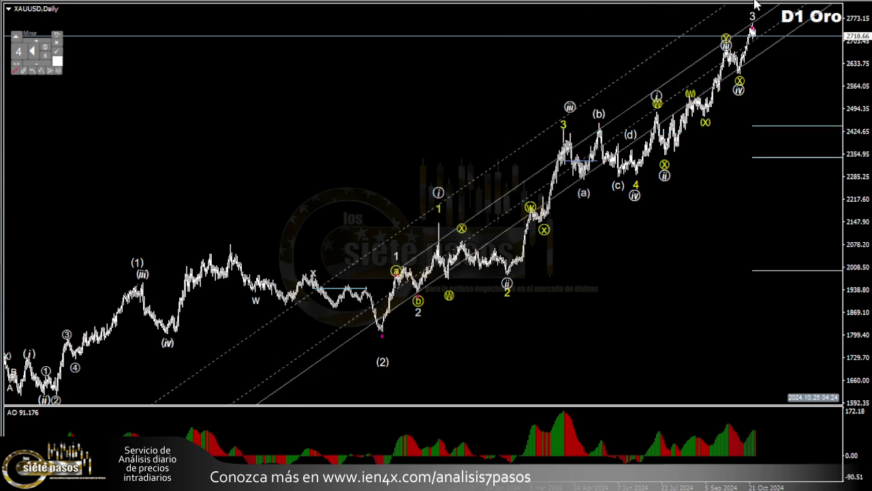
pyautogui.click(755, 4)
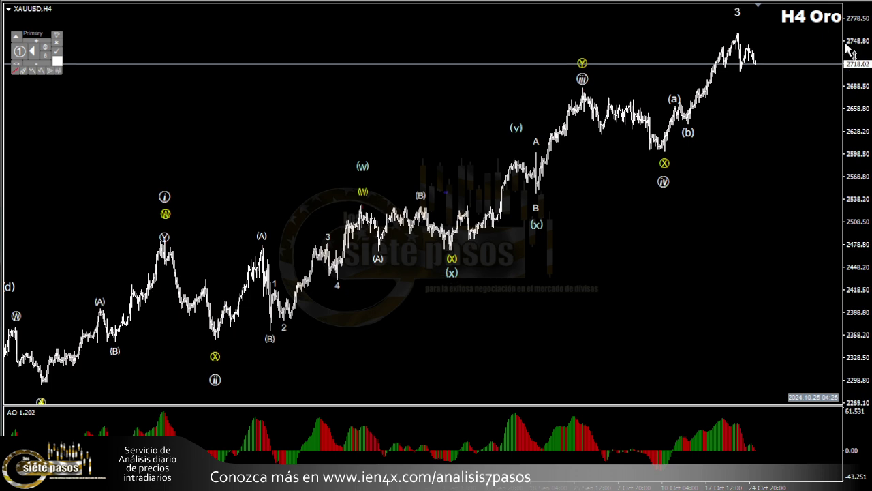
pyautogui.click(740, 24)
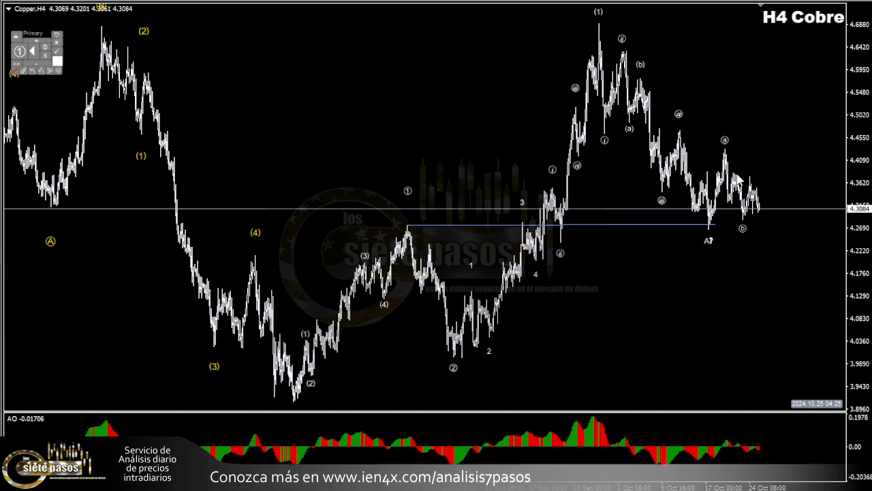
pyautogui.click(725, 141)
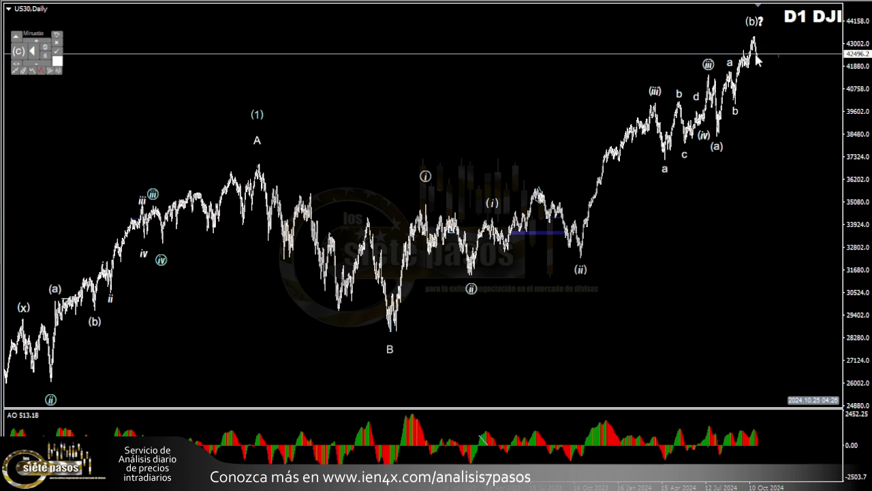
# Display the guides for the (a) label and the latest (b) label on the D1 DJI chart
pyautogui.moveTo(758, 61)
pyautogui.moveTo(758, 24)
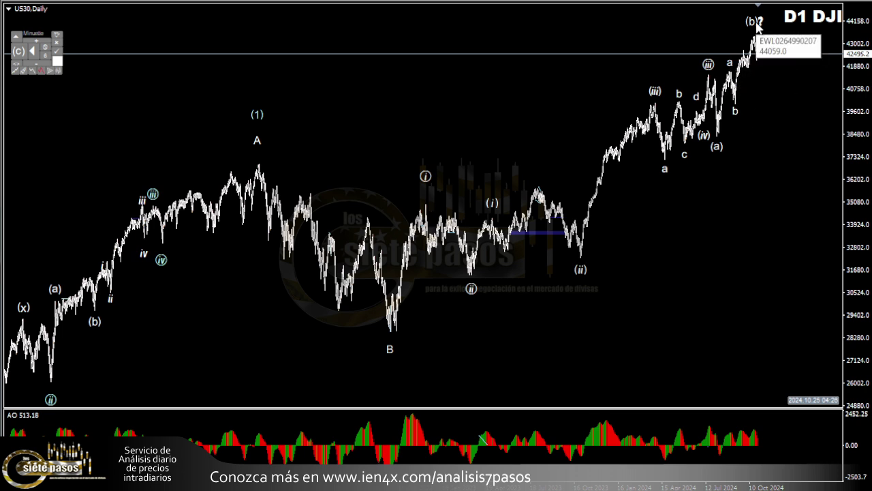
pyautogui.doubleClick(717, 146)
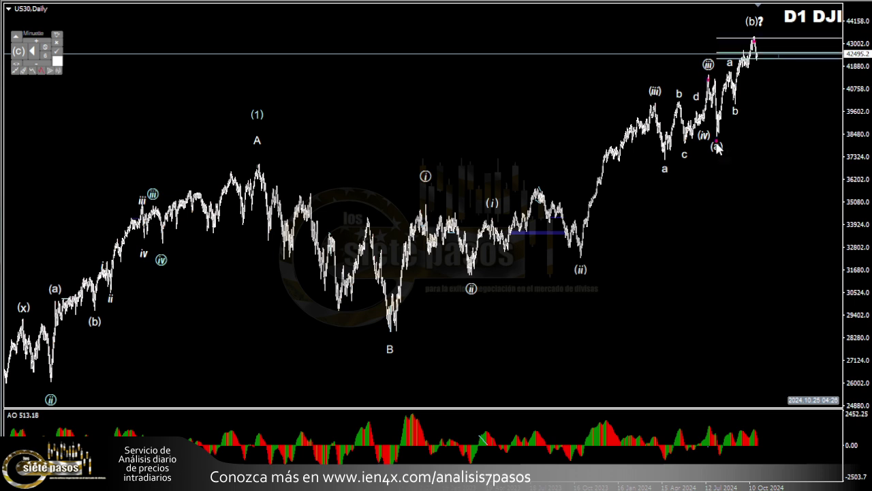
pyautogui.doubleClick(757, 25)
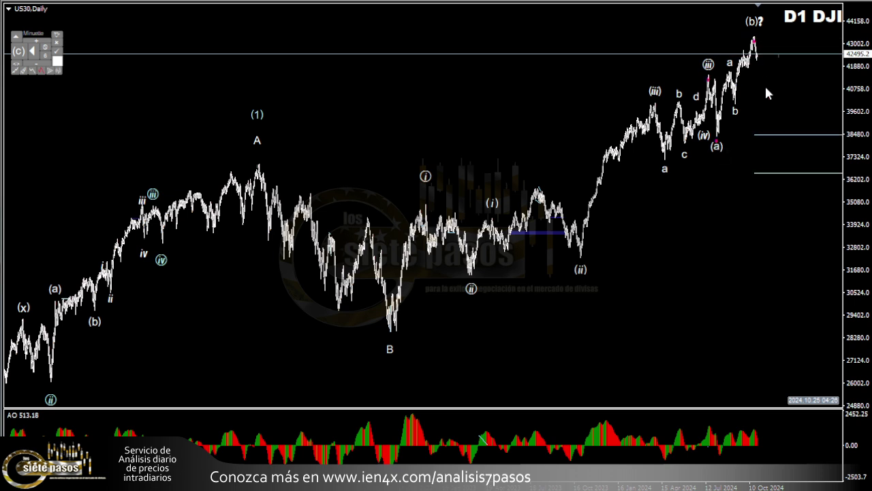
# Switch to the H4 BTCUSD chart and inspect the level just below the current price with the crosshair
pyautogui.hotkey('ctrl', 'F6')
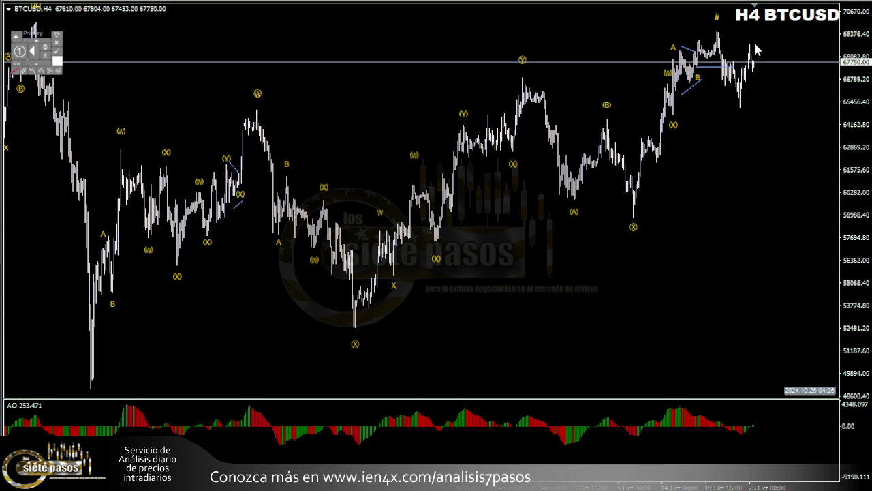
pyautogui.middleClick(763, 83)
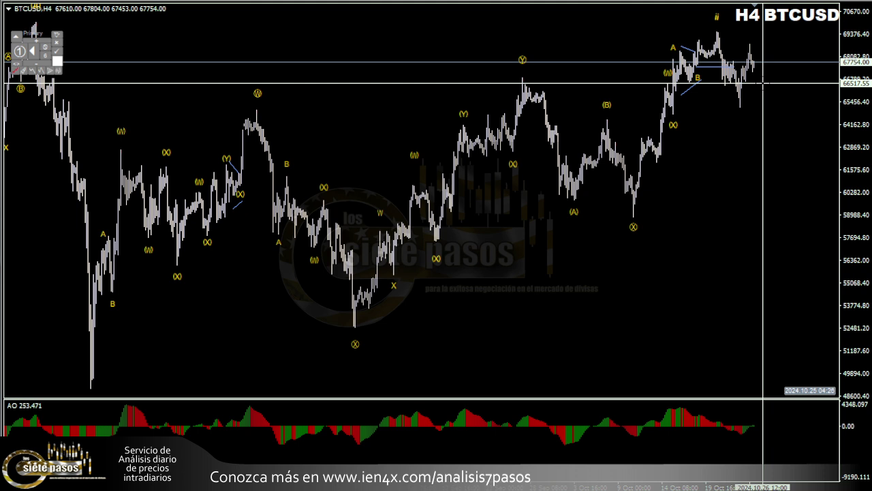
pyautogui.middleClick(763, 83)
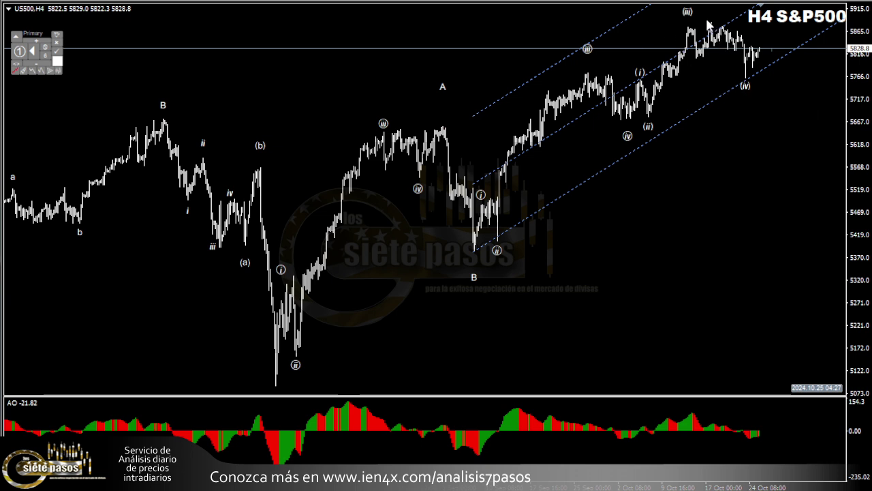
# Try the (iii) label at the later, higher peak of the H4 S&P500 chart and display the diagonal guides for (iii) and (iv)
pyautogui.click(746, 89)
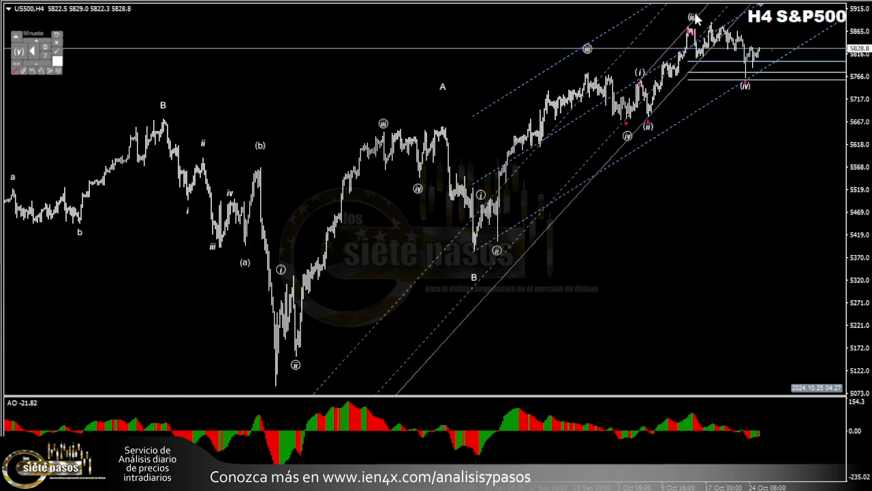
pyautogui.moveTo(695, 19); pyautogui.dragTo(712, 11)
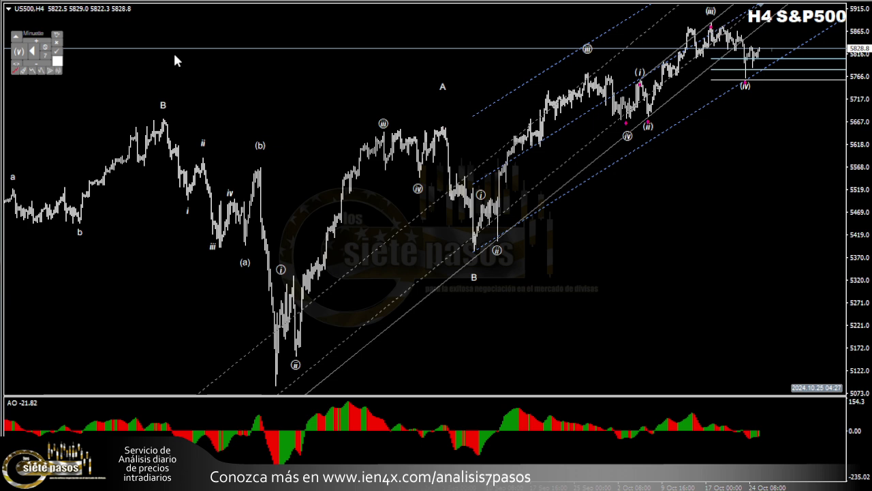
pyautogui.click(24, 70)
pyautogui.click(714, 13)
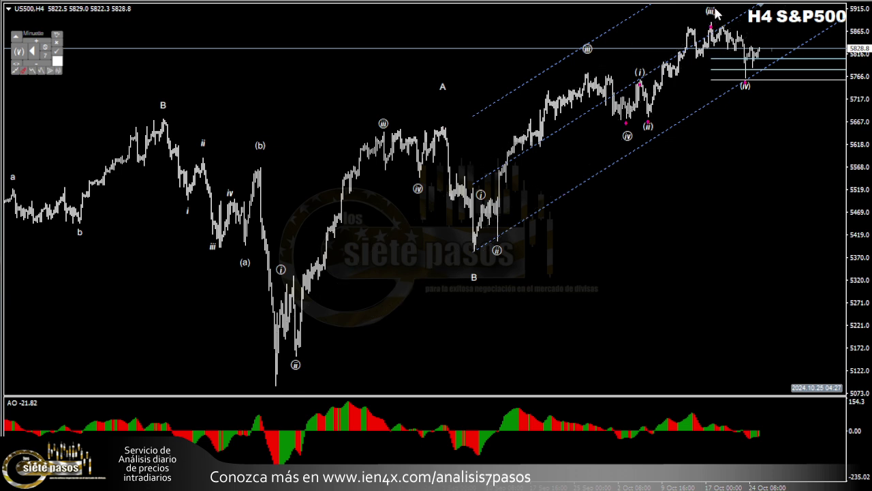
pyautogui.click(747, 87)
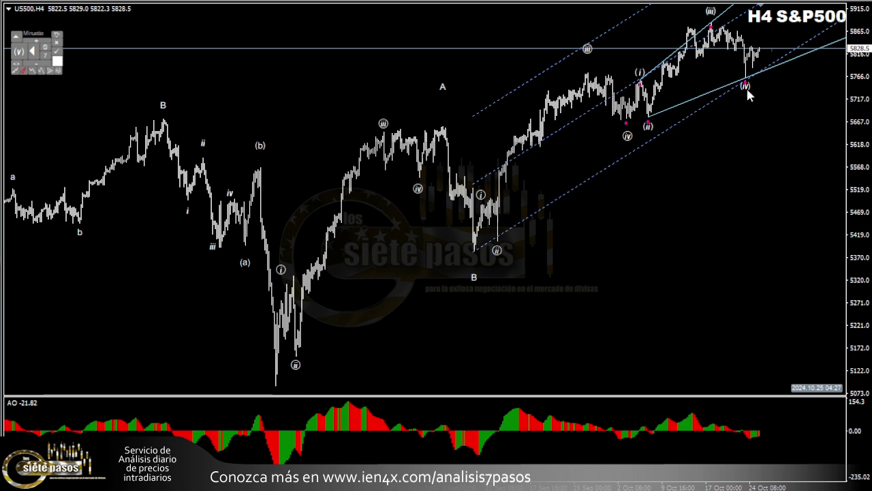
# Move the (iii) label back to the earlier peak and (iv) to the low right after it, and display the impulse guides for (iv)
pyautogui.click(710, 14)
pyautogui.moveTo(711, 14); pyautogui.dragTo(686, 14)
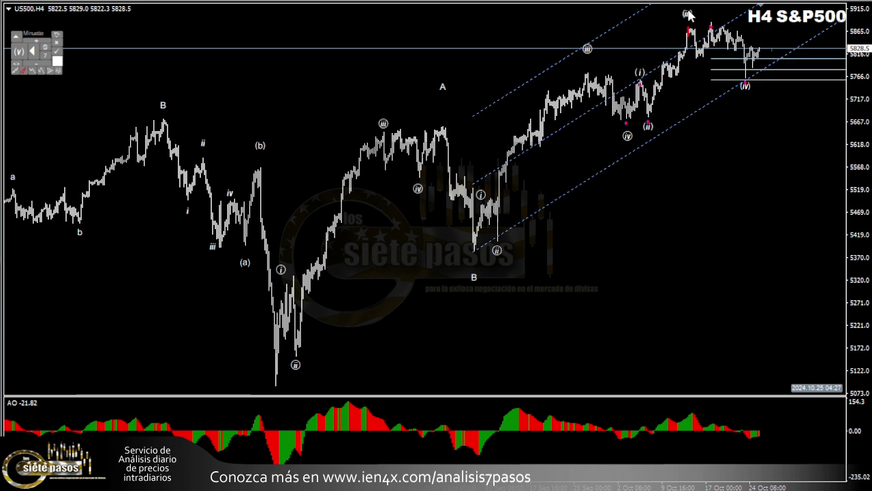
pyautogui.moveTo(746, 95)
pyautogui.mouseDown()
pyautogui.moveTo(732, 77)
pyautogui.moveTo(697, 68)
pyautogui.mouseUp()
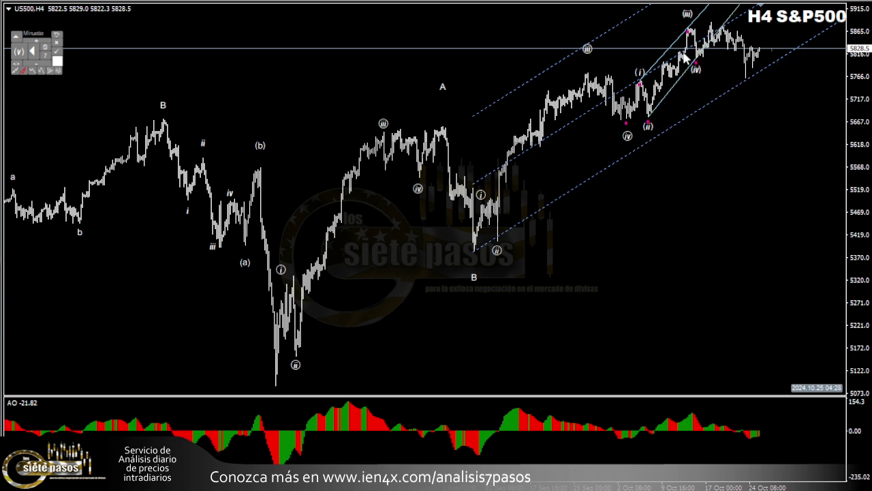
pyautogui.click(16, 69)
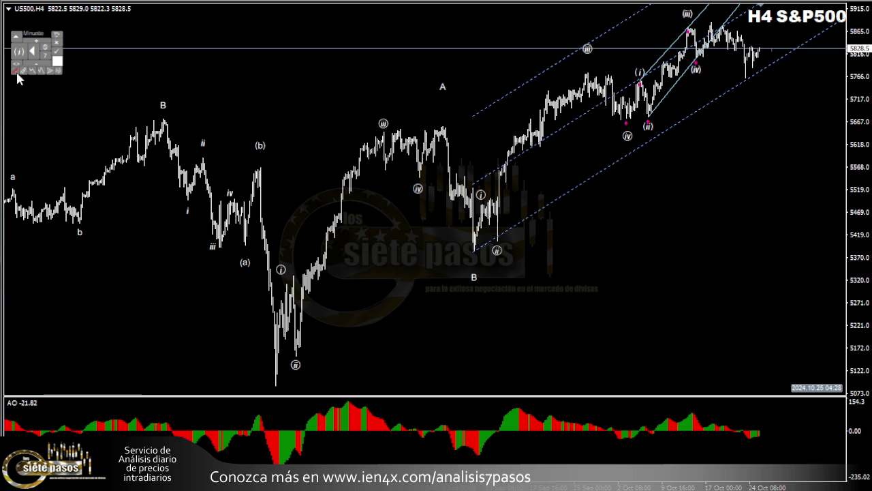
pyautogui.click(700, 71)
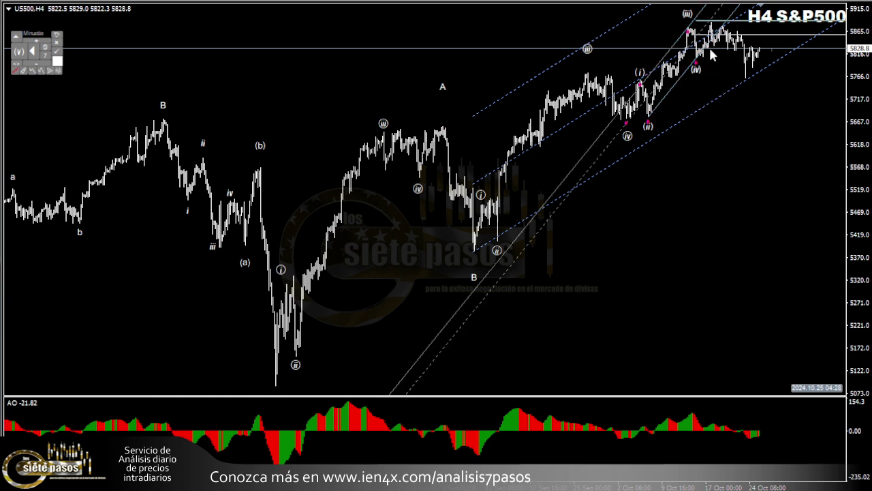
# Add a Minuette (v) label at the highest peak of the S&P500 chart and display the guides for the last Minor B label
pyautogui.click(20, 53)
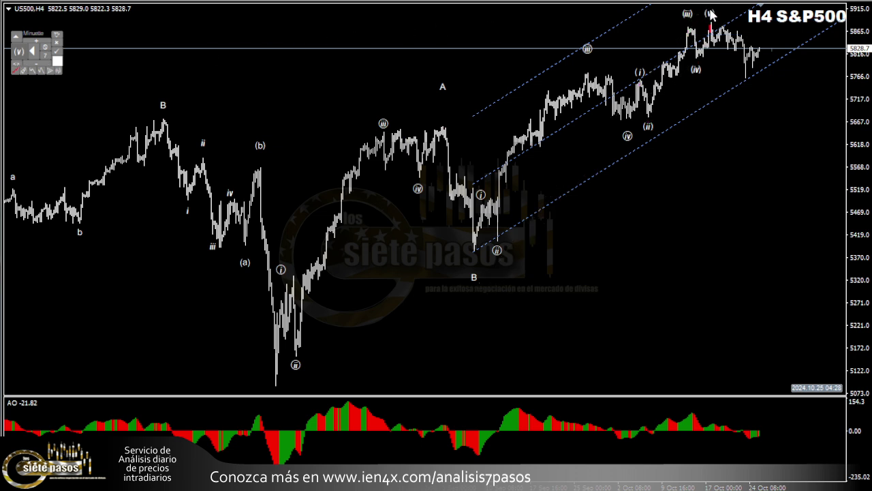
pyautogui.click(710, 14)
pyautogui.click(475, 278)
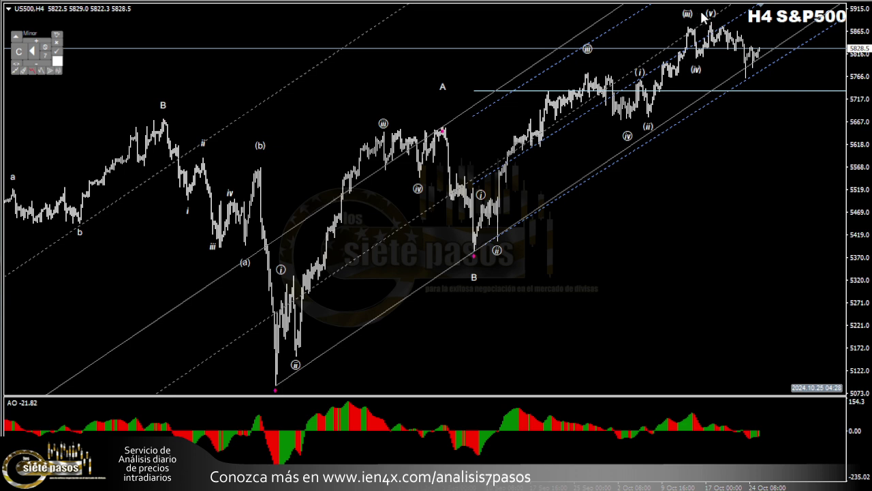
# Recolor the Minuette (i) to (v) wave labels yellow
pyautogui.press('Delete')
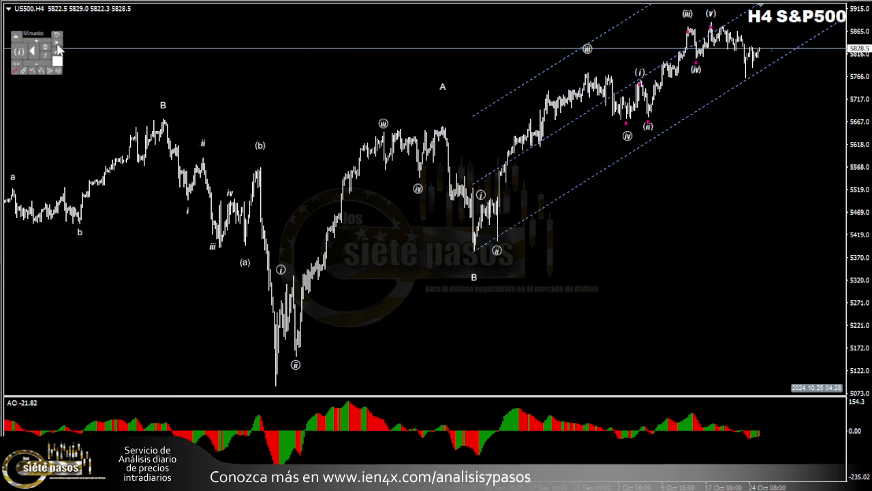
pyautogui.click(30, 50)
pyautogui.click(58, 62)
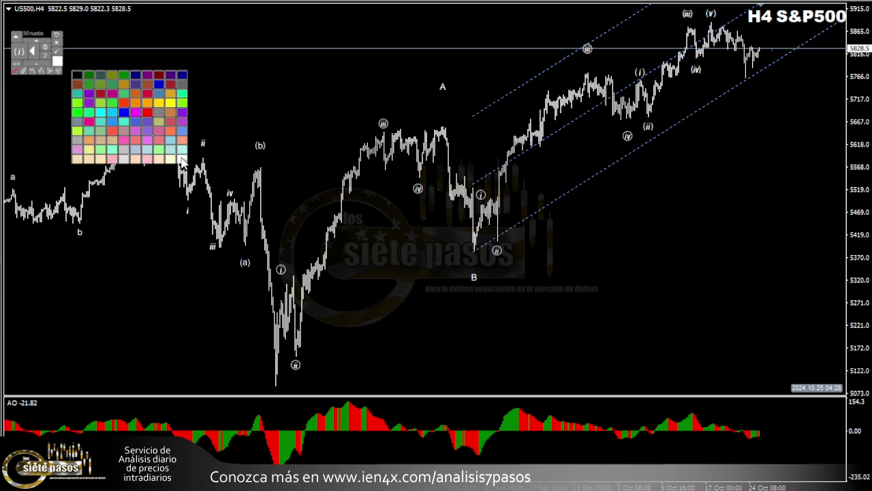
pyautogui.click(171, 103)
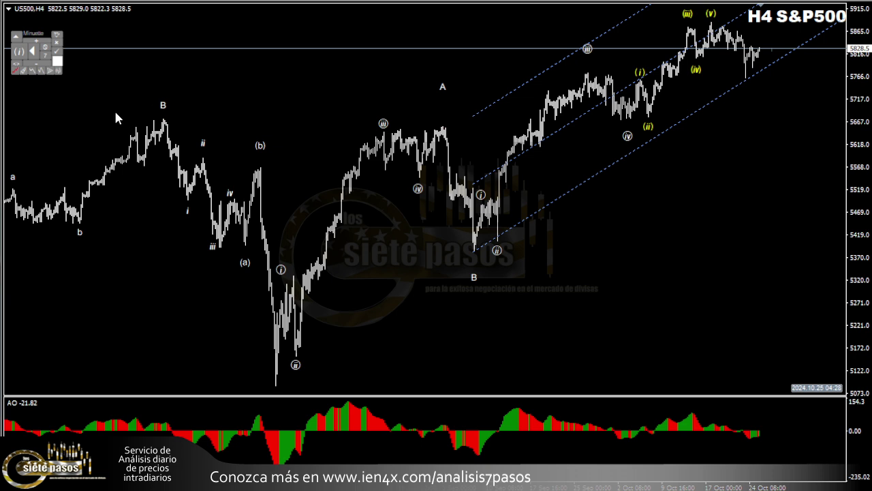
# Start a white Minuette diagonal count with (i) above the yellow (i) label and (ii) below the yellow (ii) label
pyautogui.click(23, 70)
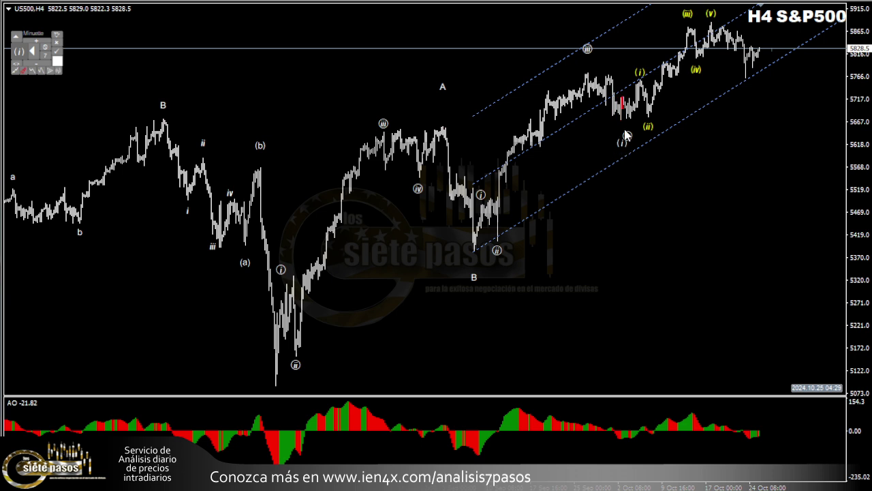
pyautogui.click(634, 62)
pyautogui.moveTo(638, 60); pyautogui.dragTo(640, 56)
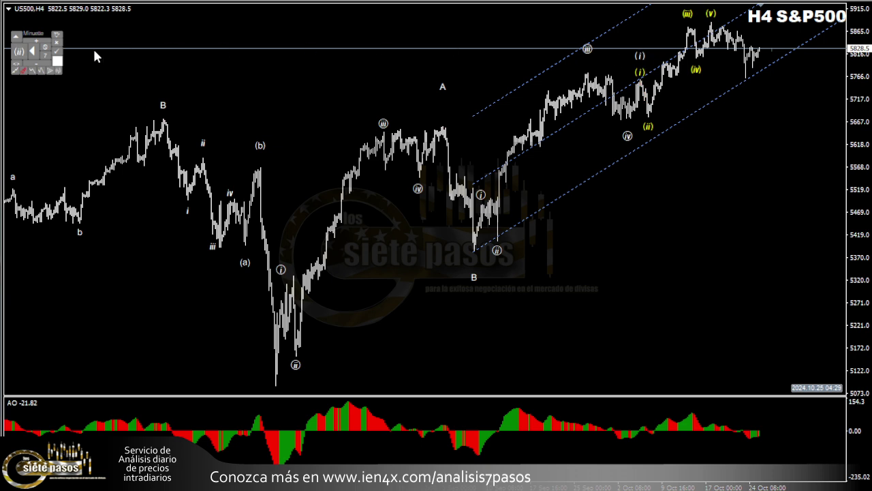
pyautogui.click(648, 135)
pyautogui.moveTo(646, 131); pyautogui.dragTo(647, 135)
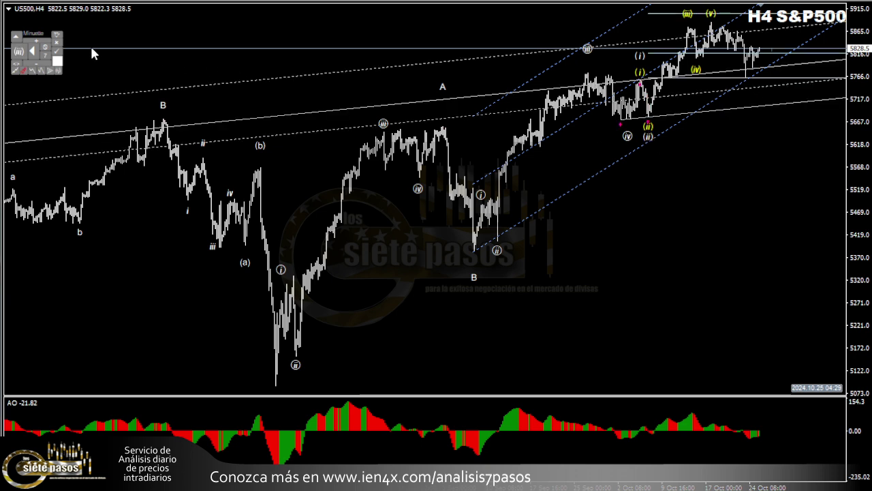
# Add the white Minuette (iii) label and position it at the highest peak, above the yellow (v) label
pyautogui.click(31, 51)
pyautogui.moveTo(651, 30)
pyautogui.mouseDown()
pyautogui.moveTo(687, 10)
pyautogui.moveTo(690, 18)
pyautogui.mouseUp()
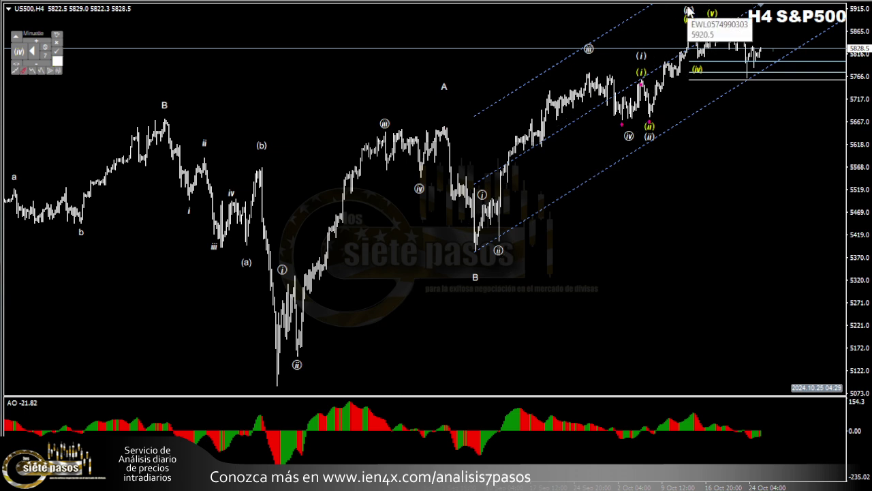
pyautogui.click(713, 14)
pyautogui.moveTo(715, 13); pyautogui.dragTo(714, 18)
pyautogui.click(689, 14)
pyautogui.click(711, 11)
pyautogui.click(711, 10)
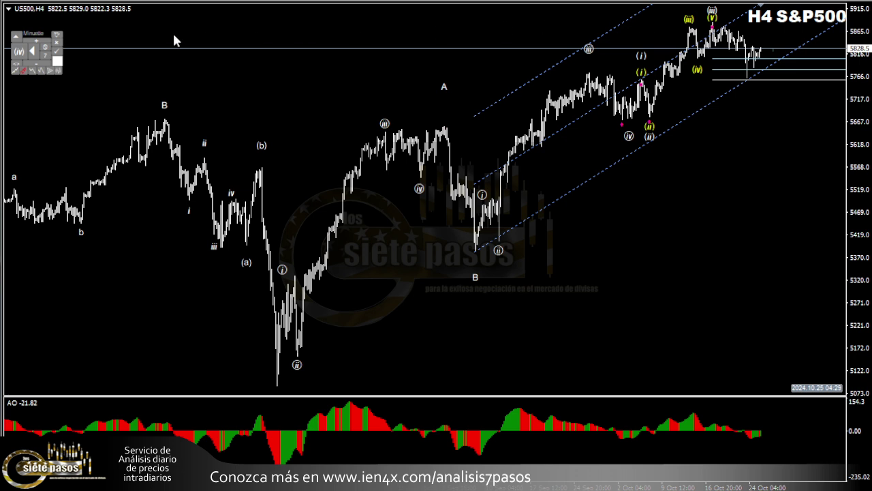
# Add the white Minuette (iv) label beneath the latest swing low and display its diagonal guides
pyautogui.click(20, 52)
pyautogui.click(745, 82)
pyautogui.moveTo(746, 83); pyautogui.dragTo(748, 89)
pyautogui.doubleClick(747, 91)
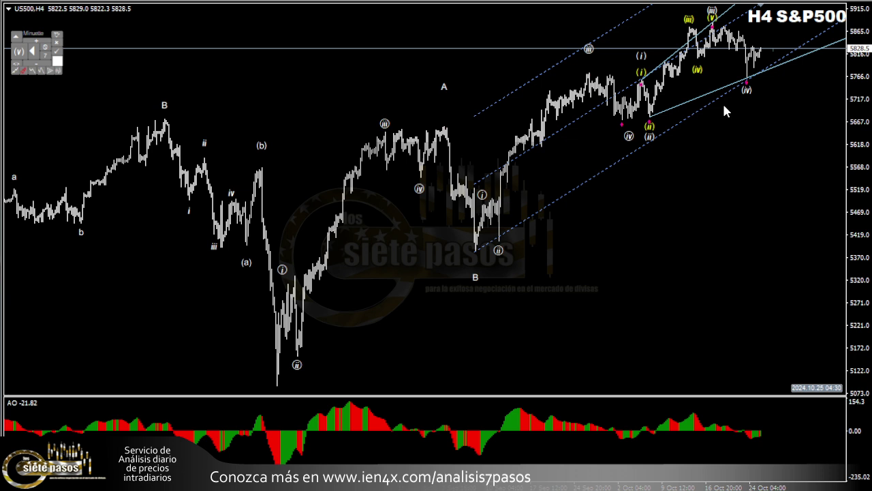
# Switch to the H4 NQ100 chart and display the guides for the latest (2) label and the circled B label
pyautogui.press('Right')
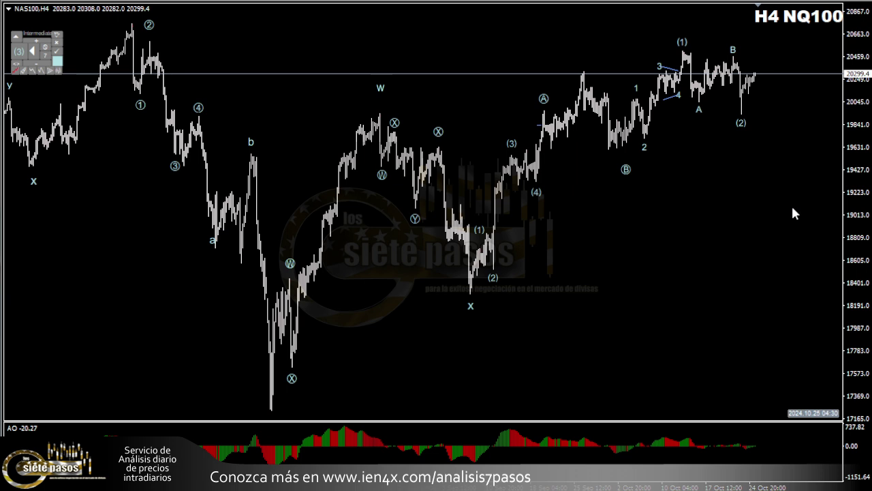
pyautogui.click(744, 122)
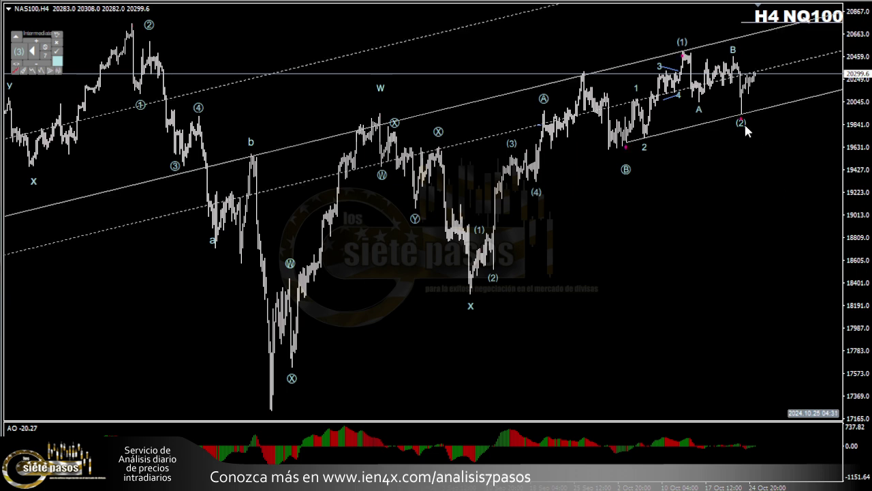
pyautogui.click(627, 172)
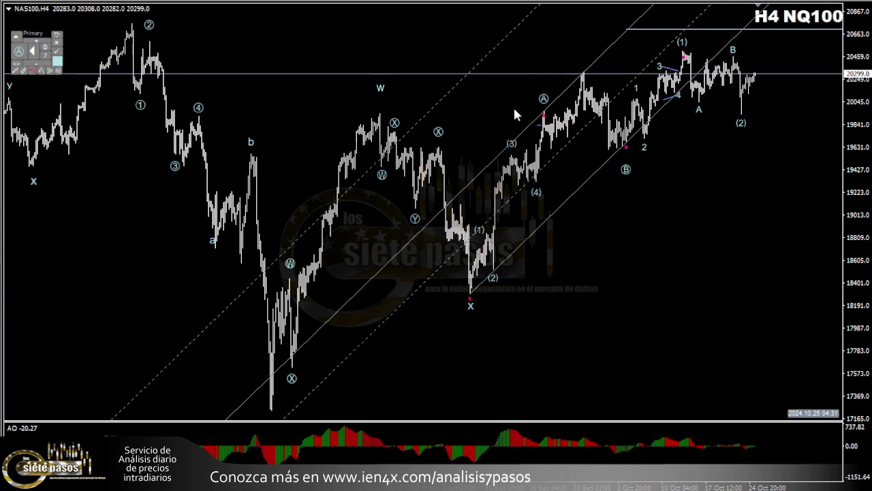
# Display the guides for the circled A label on the NQ100 chart and delete the short trendline beside it
pyautogui.click(543, 101)
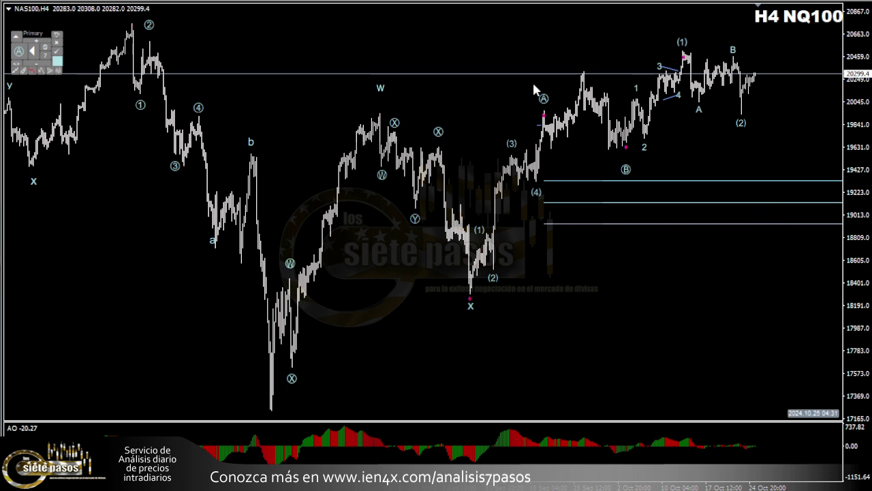
pyautogui.rightClick(536, 124)
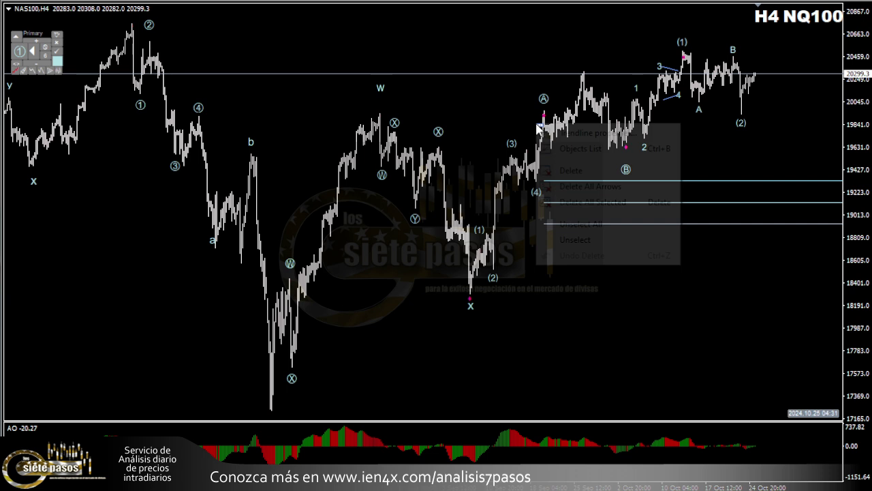
pyautogui.click(562, 171)
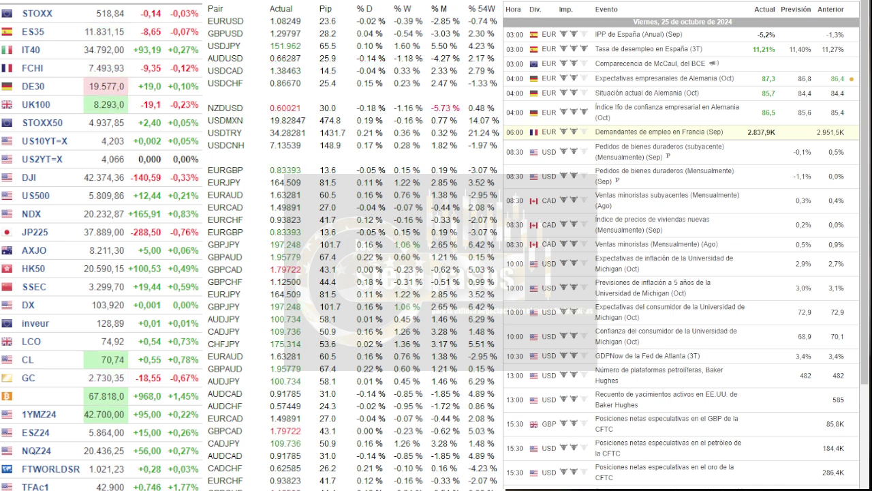
# Review the index, currency, commodity and futures quotes in the market watchlist
pyautogui.scroll(-1, 102, 246)
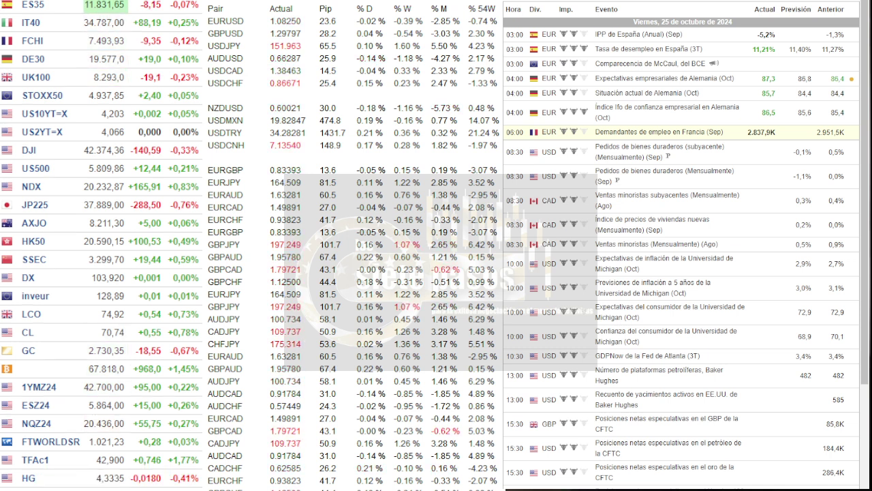
pyautogui.scroll(1, 102, 246)
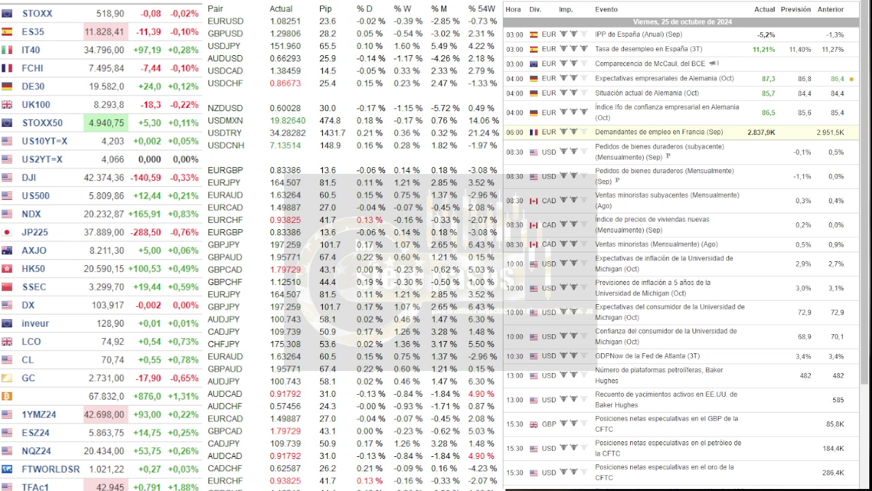
pyautogui.scroll(-1, 101, 246)
pyautogui.scroll(1, 101, 245)
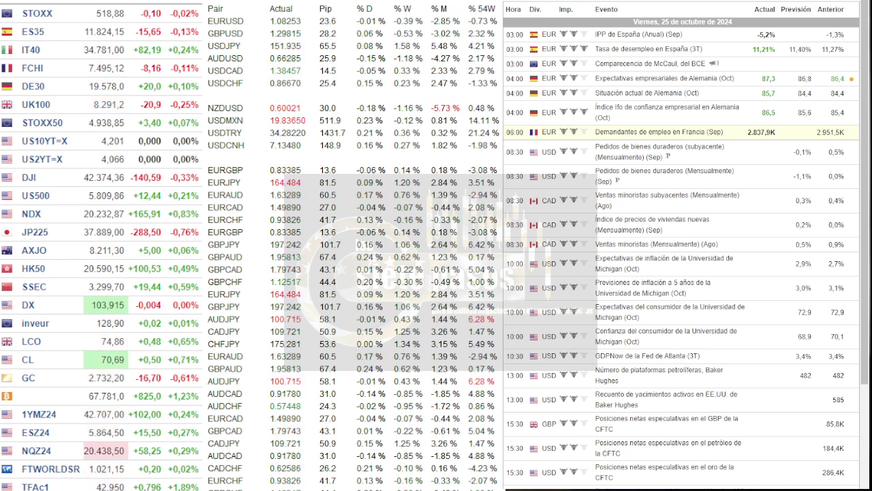
pyautogui.scroll(-1, 102, 245)
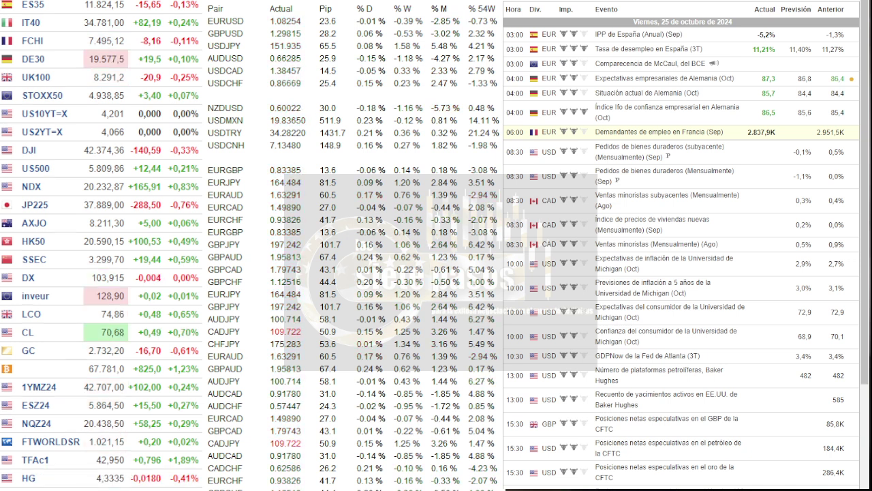
pyautogui.scroll(1, 101, 245)
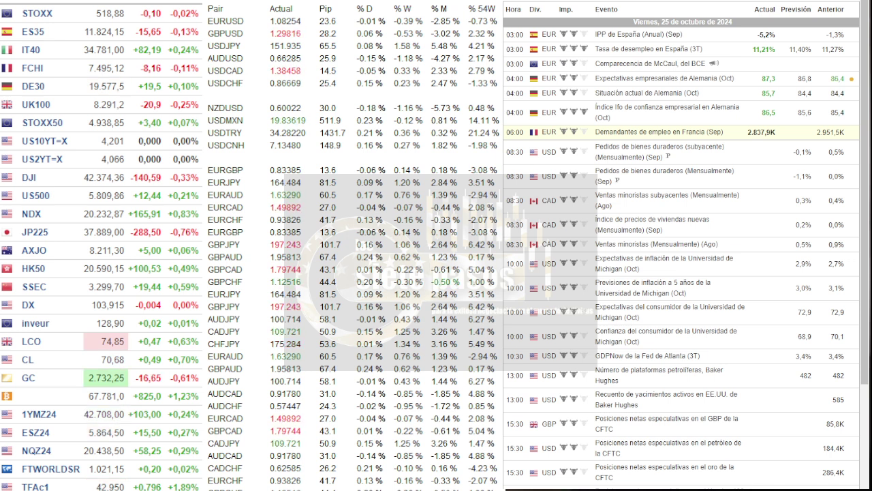